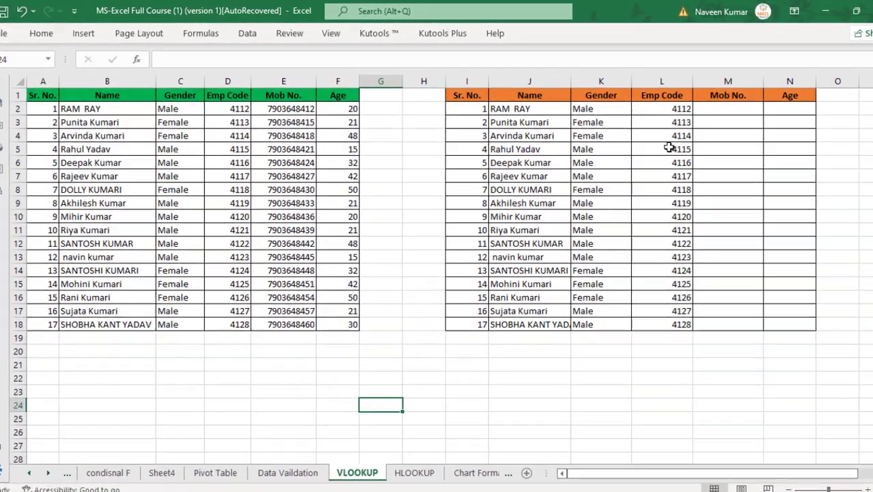
click(726, 109)
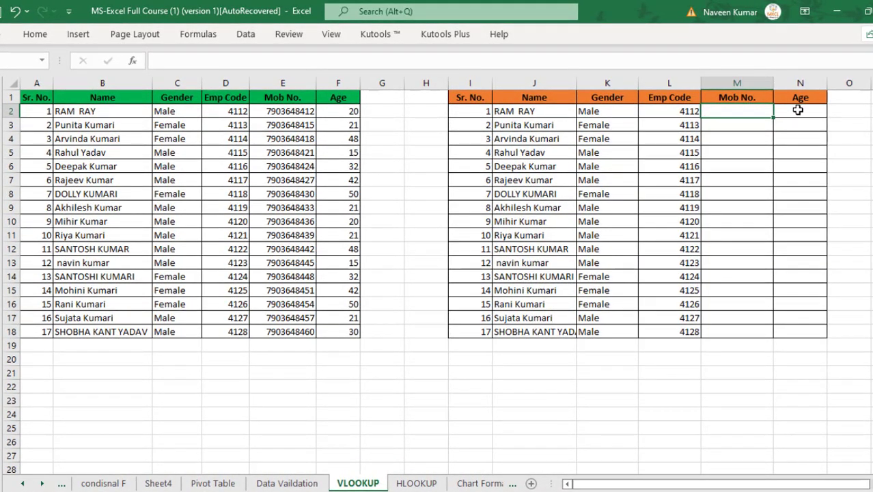
click(798, 110)
click(754, 110)
click(738, 124)
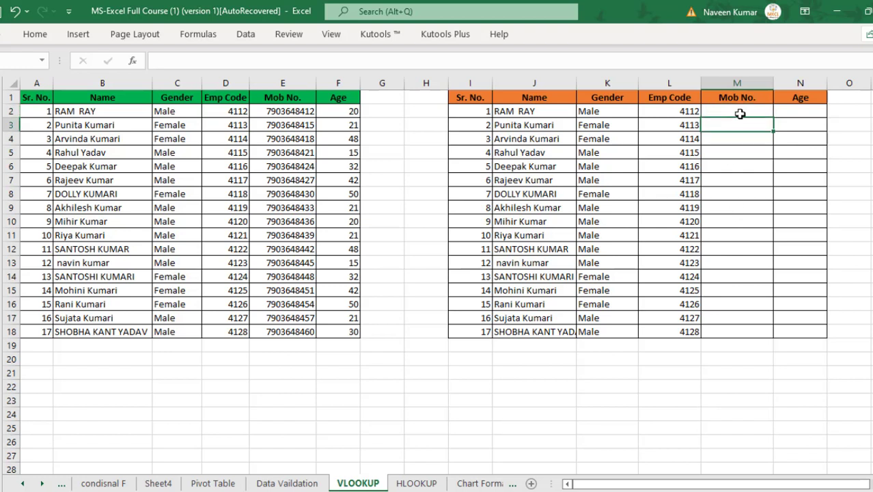
click(748, 112)
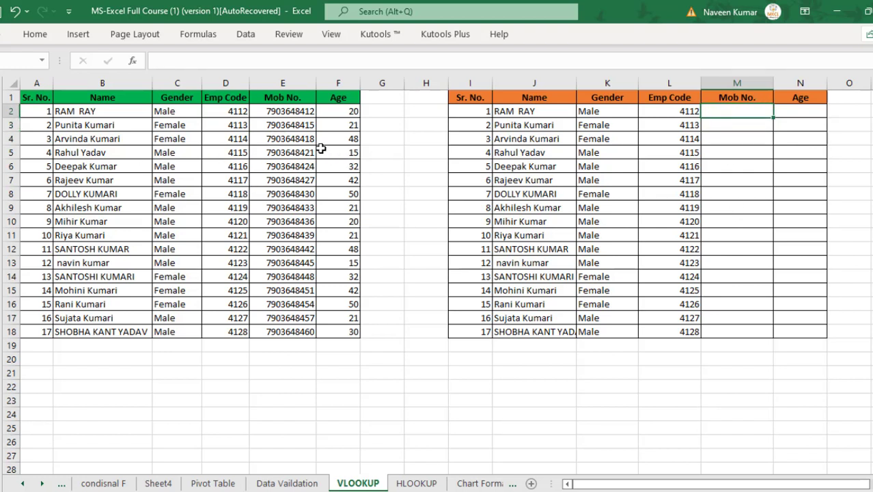
click(750, 121)
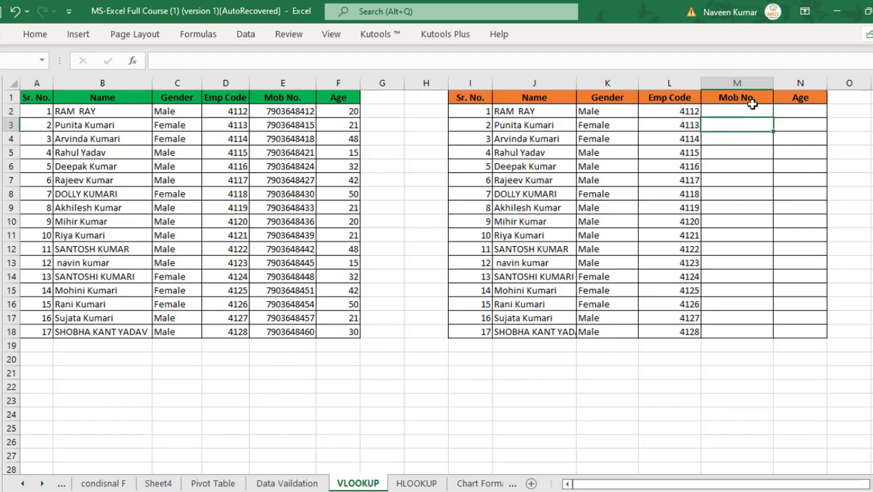
click(753, 109)
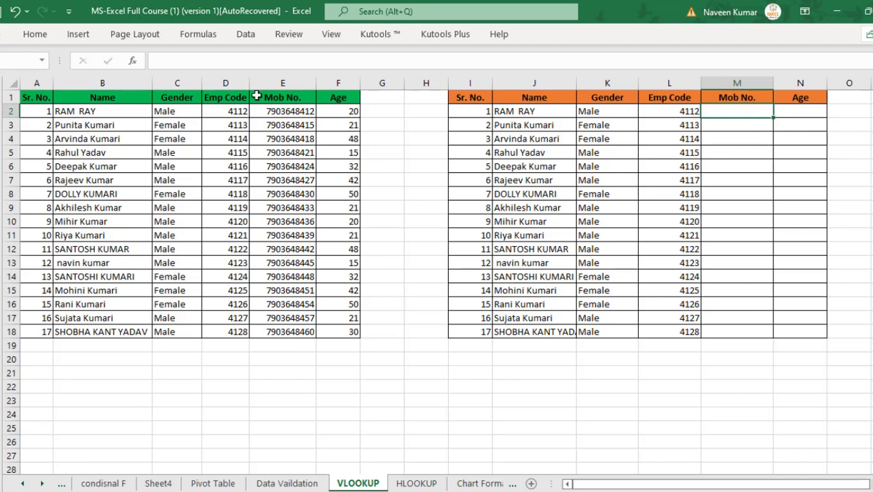
click(748, 127)
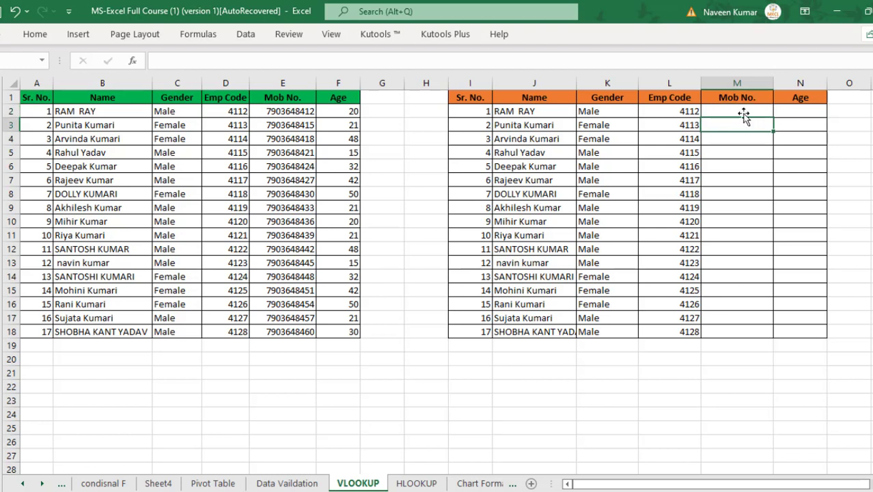
Enter =VLOOKUP(J2,B2:F18,4,FALSE) in M2 of the orange table's Mob No. column and fill it down to M18.
click(742, 111)
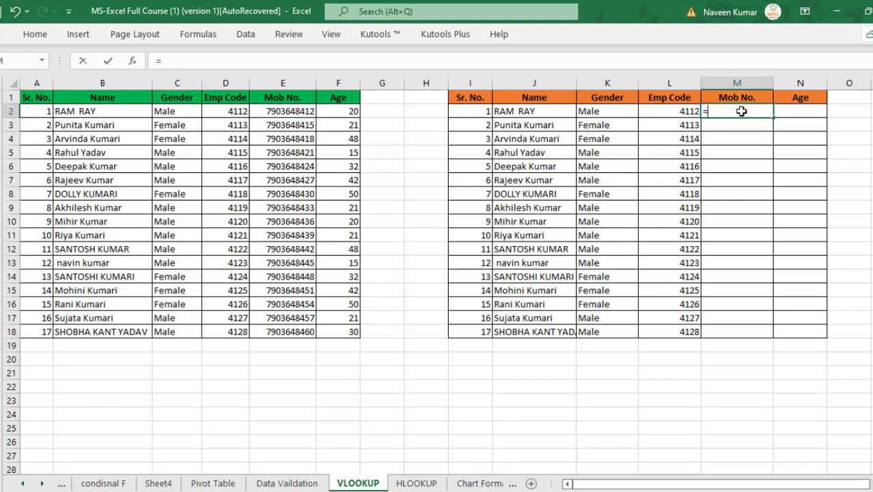
text(=vl)
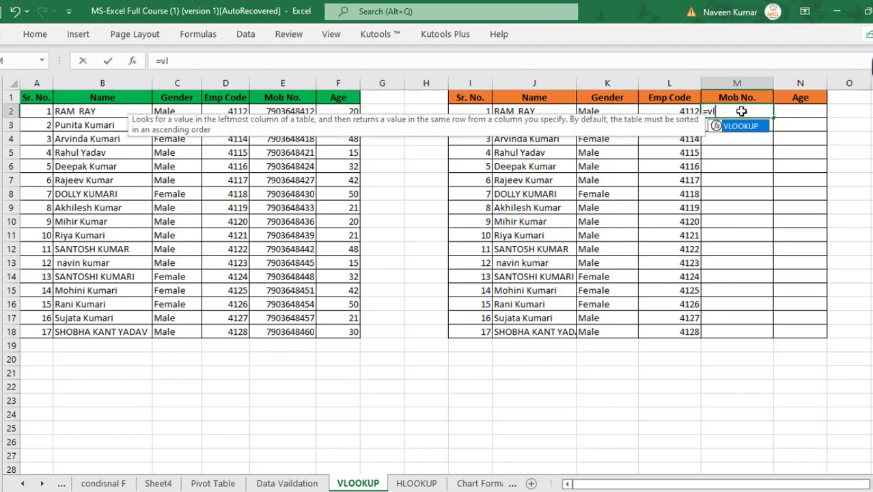
double_click(753, 127)
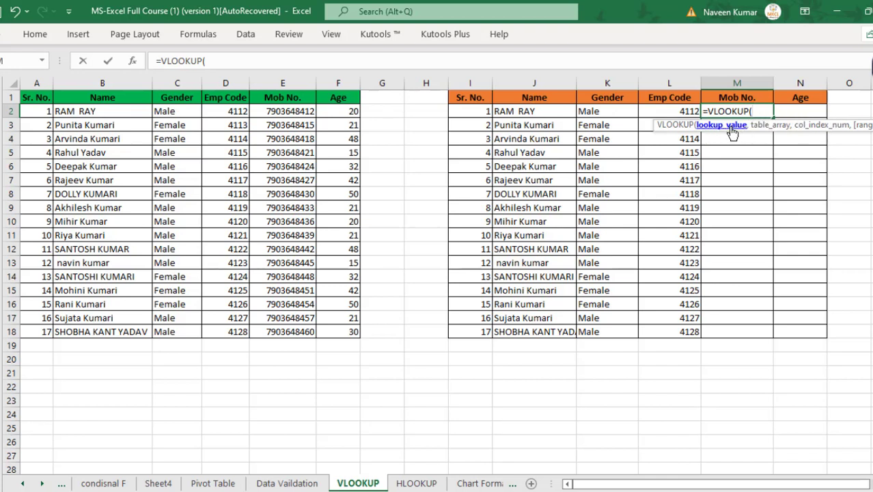
click(551, 111)
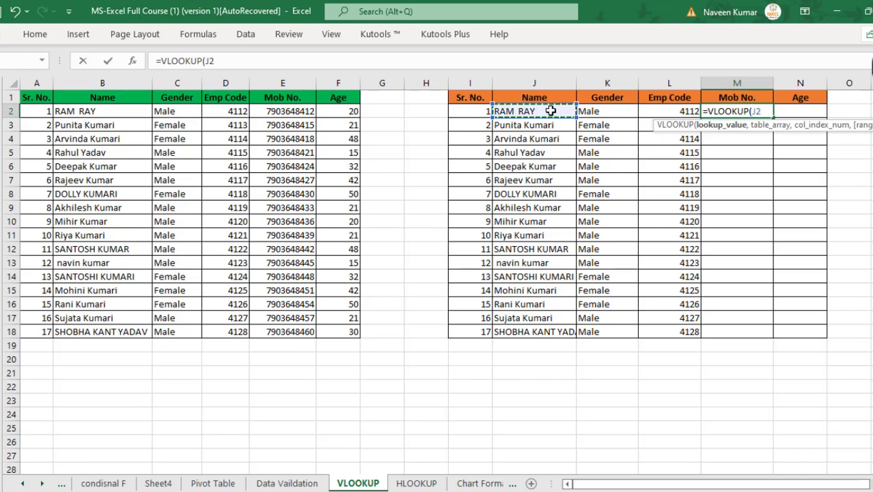
text(,)
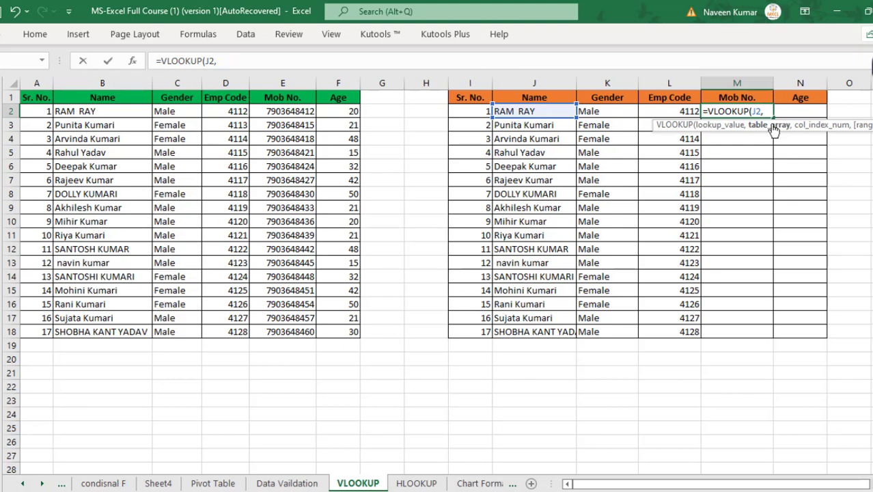
drag(100, 111, 347, 333)
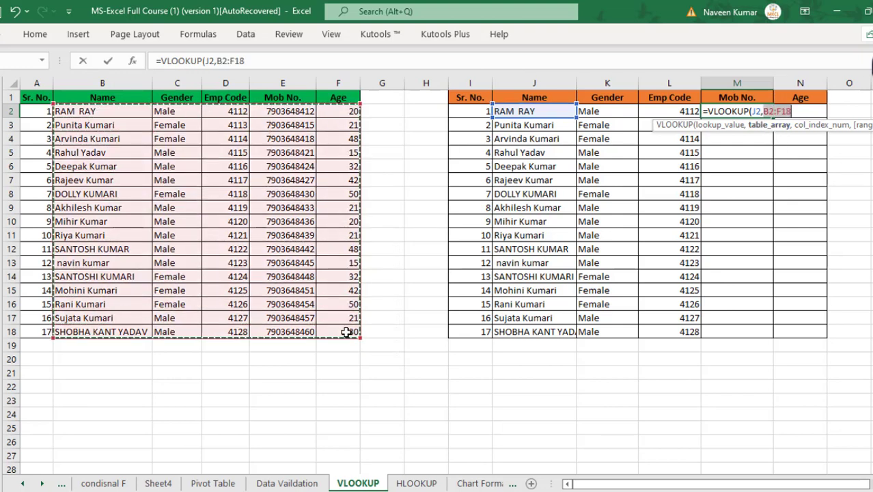
click(269, 61)
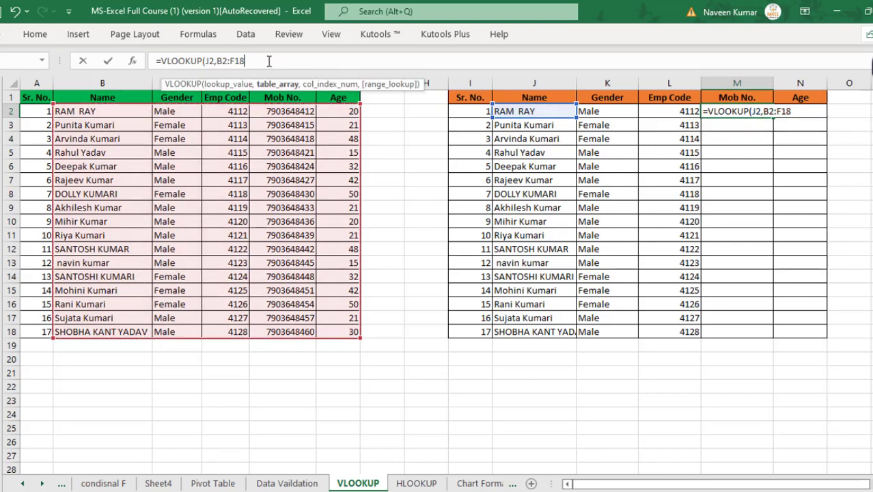
text(,4)
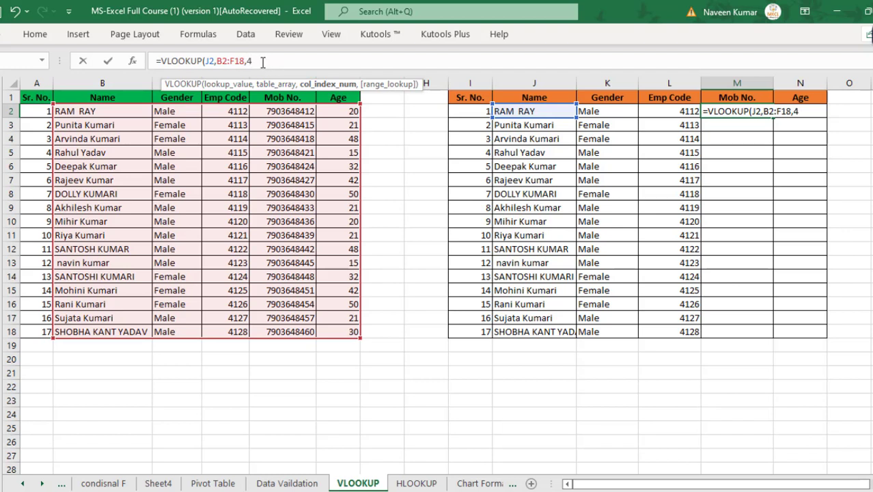
text(,)
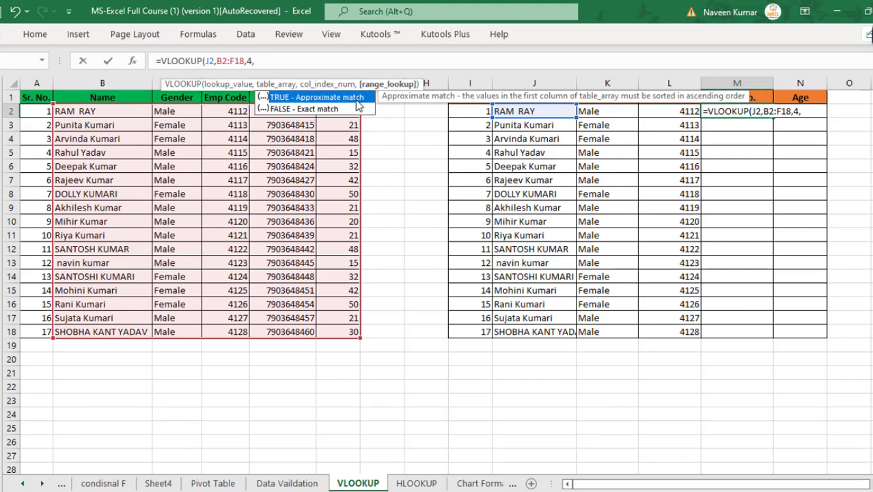
double_click(319, 111)
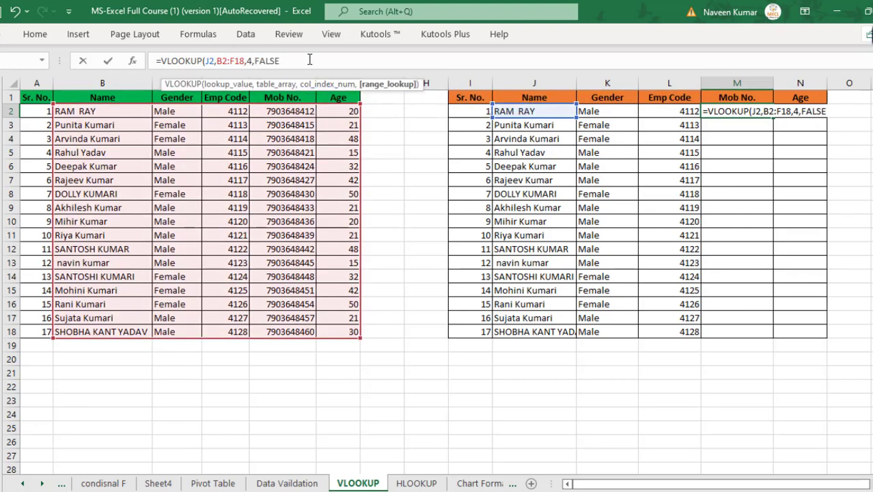
key(Return)
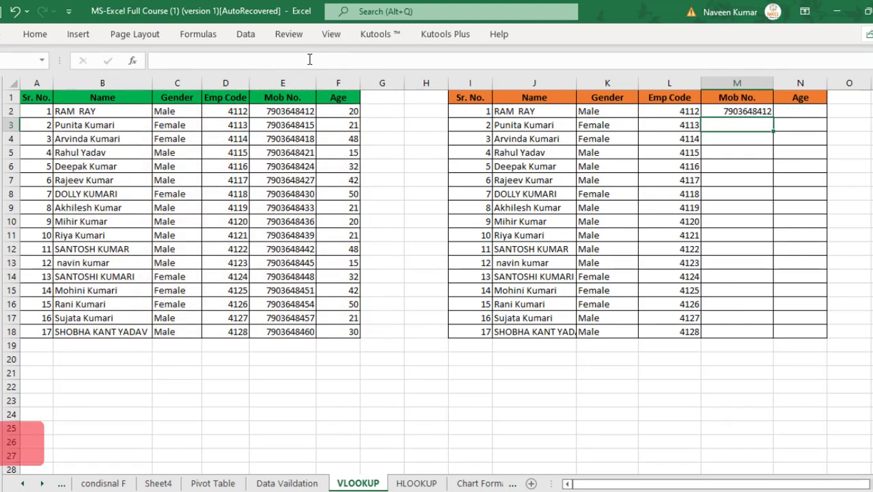
click(734, 109)
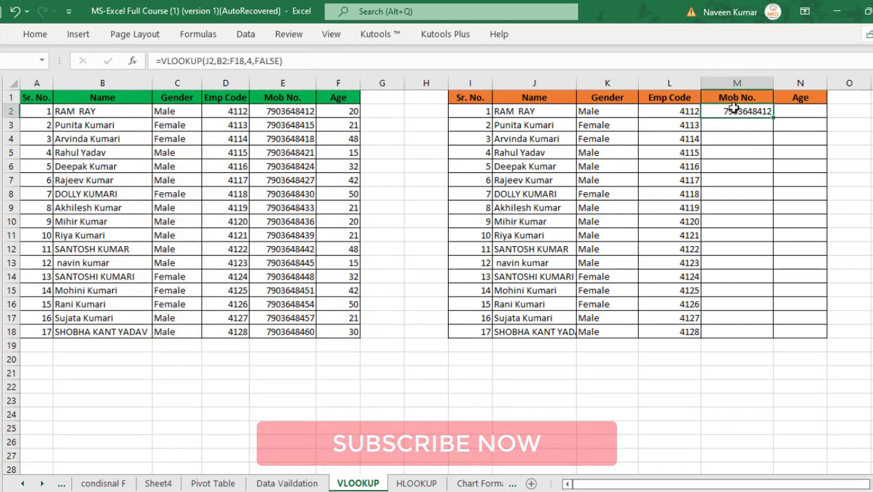
double_click(773, 117)
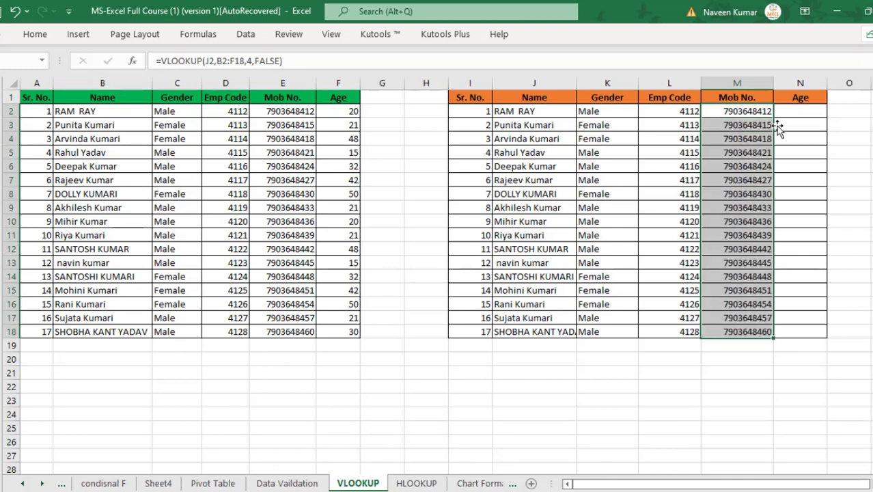
Enter =VLOOKUP(L2,D2:F18,3,FALSE) in N2 of the orange table's Age column and fill it down to N18.
click(802, 111)
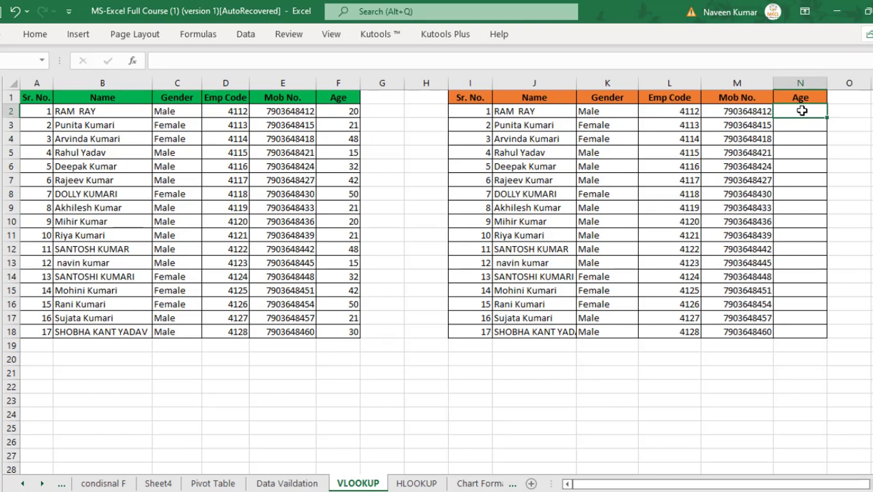
text(=vll)
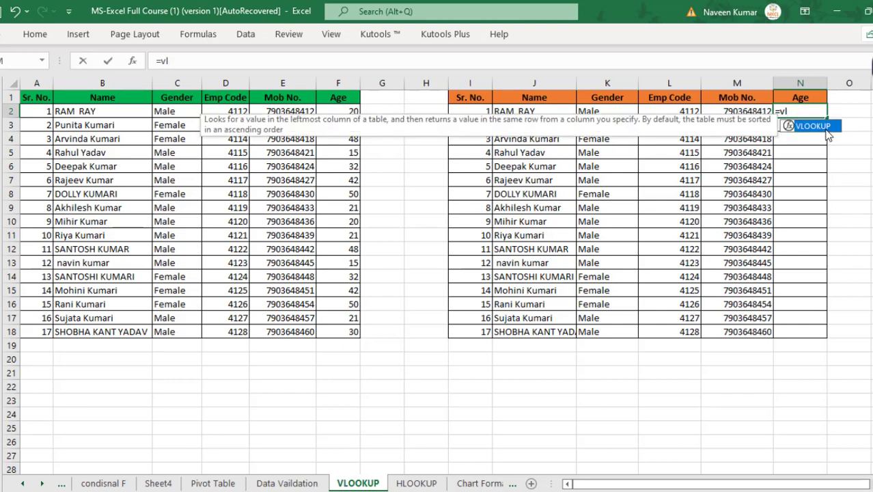
double_click(827, 130)
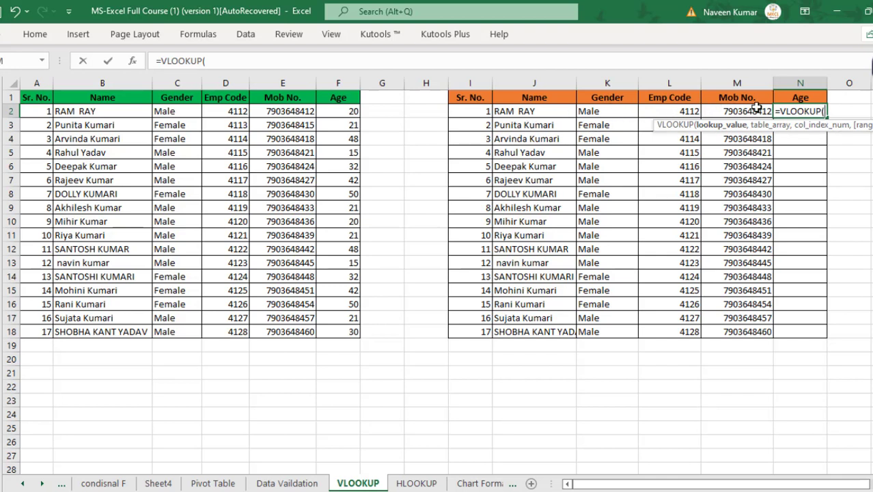
click(688, 109)
text(,)
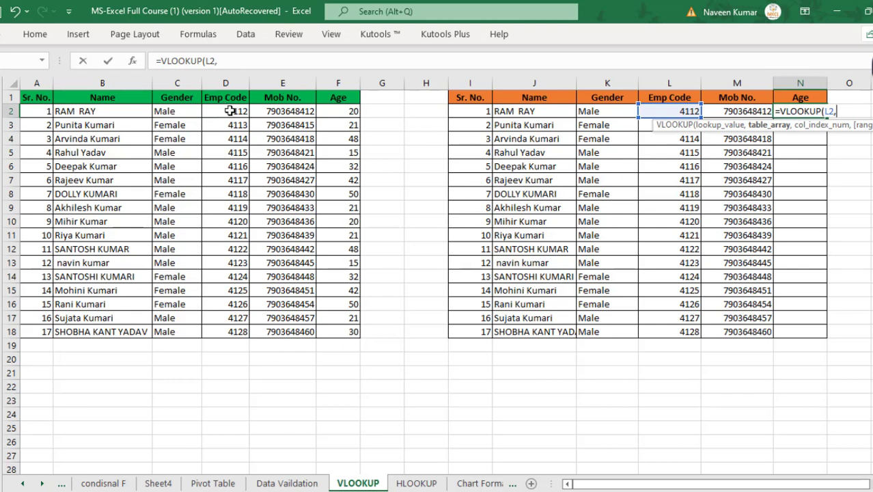
drag(228, 111, 350, 334)
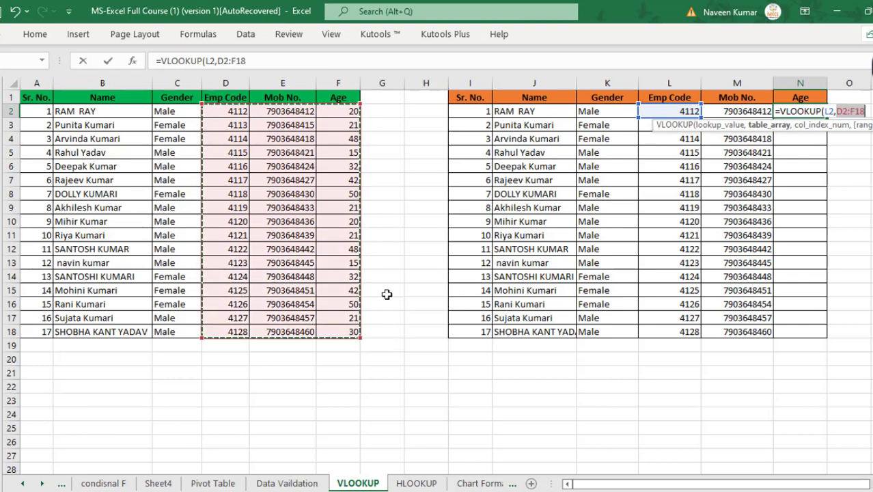
click(262, 61)
text(,)
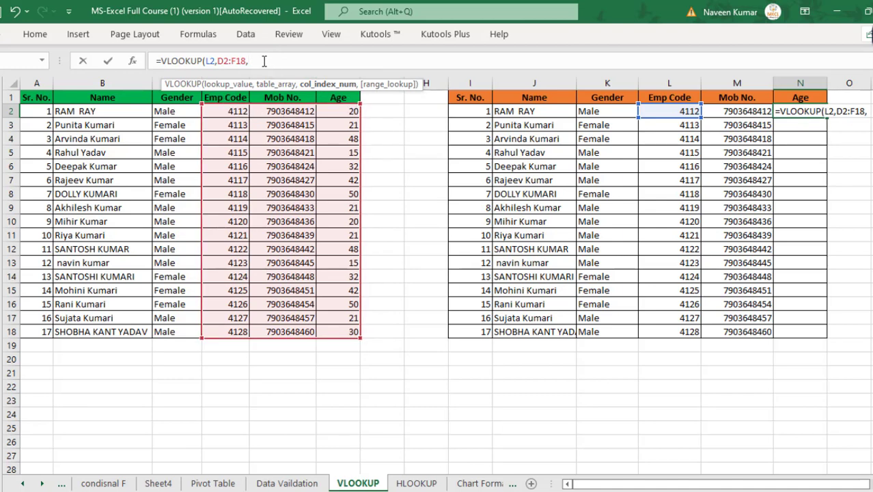
text(,)
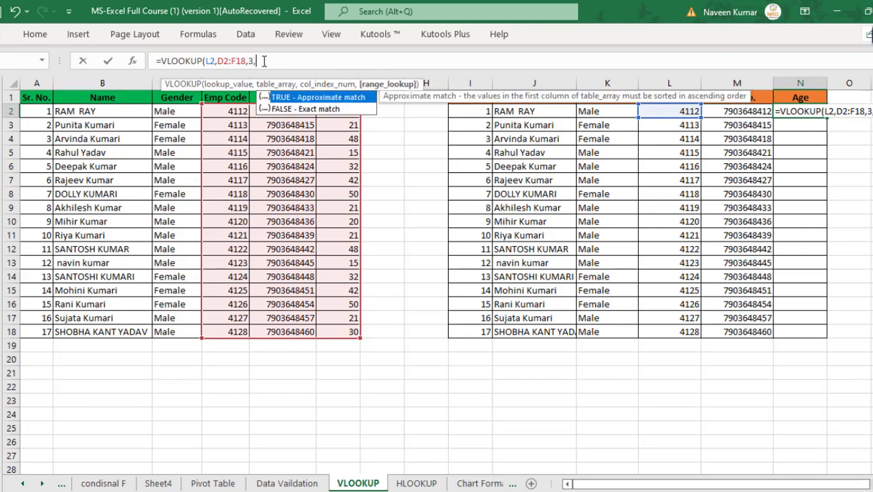
double_click(303, 109)
key(Return)
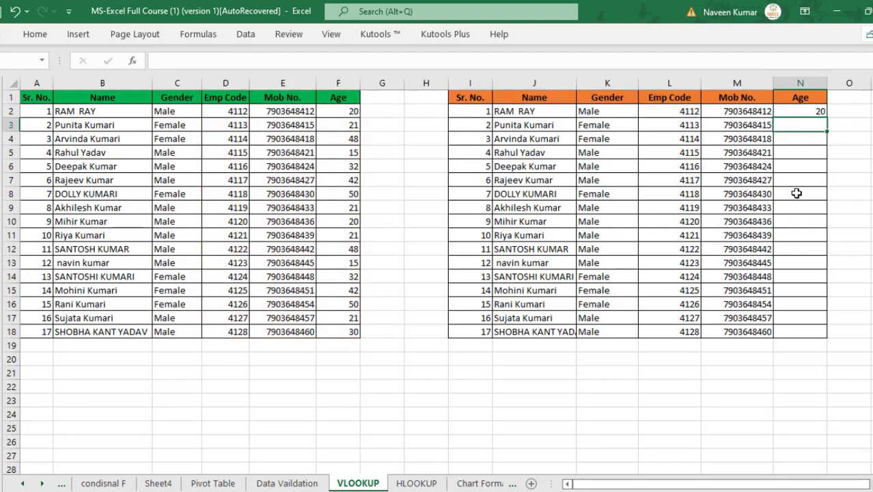
click(807, 107)
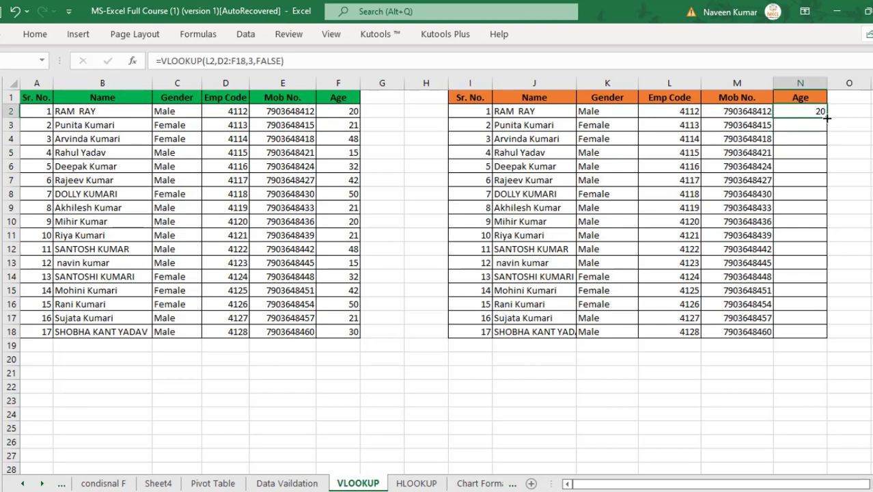
double_click(827, 118)
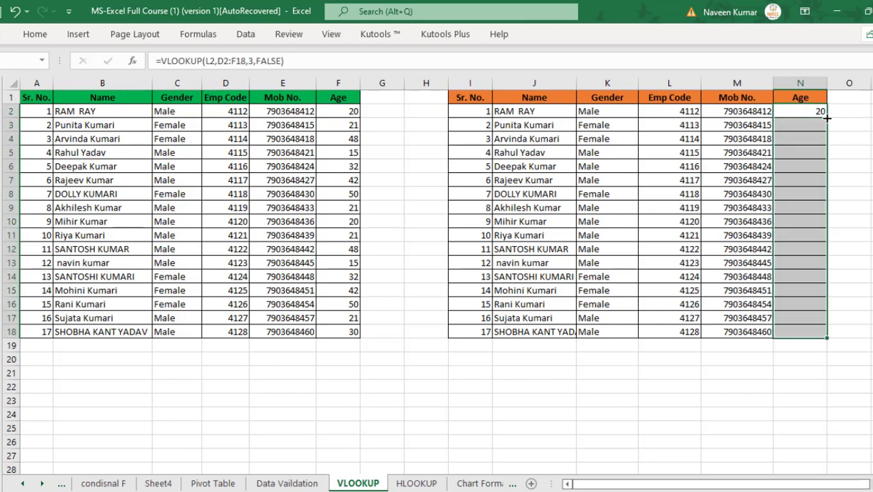
click(703, 269)
click(797, 143)
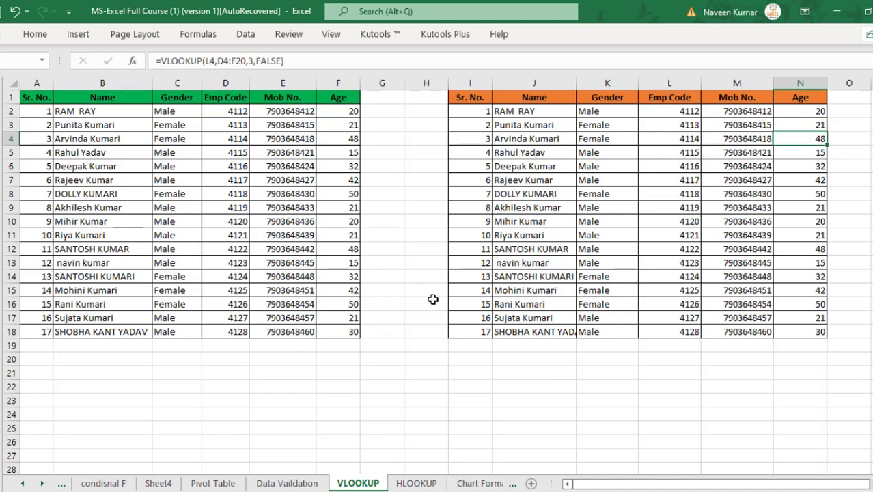
click(503, 273)
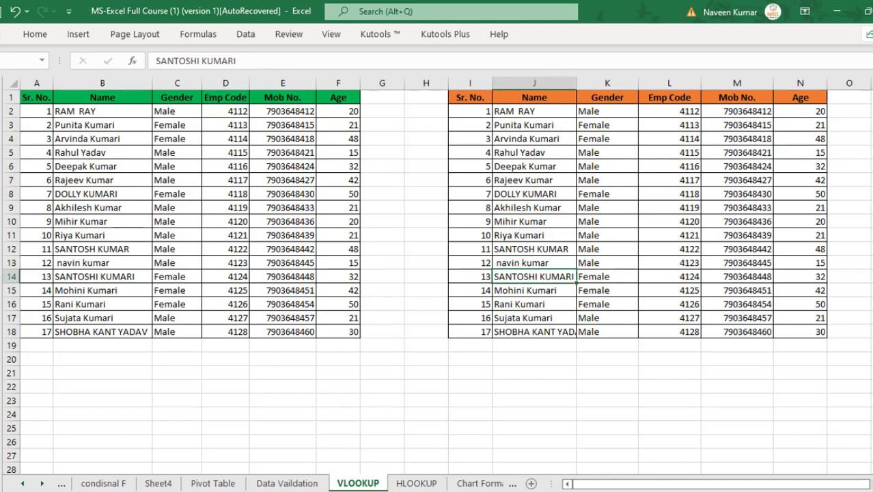
Switch to the Region List workbook with the district and region tables.
click(426, 460)
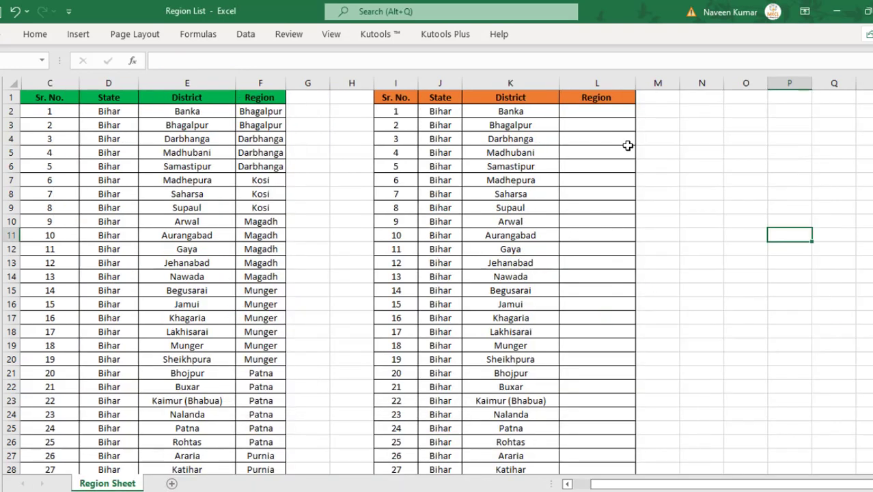
click(633, 129)
click(686, 133)
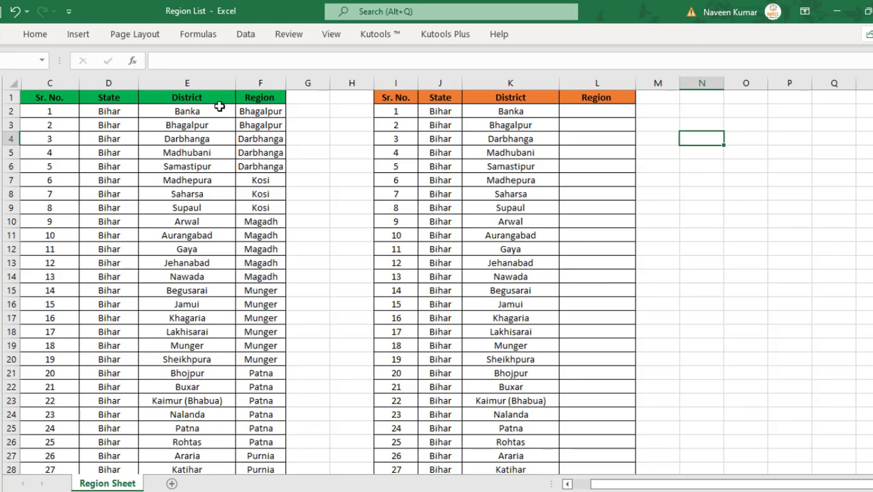
Enter =VLOOKUP(K2,E:F,2,FALSE) in L2 of the orange table's Region column.
click(608, 110)
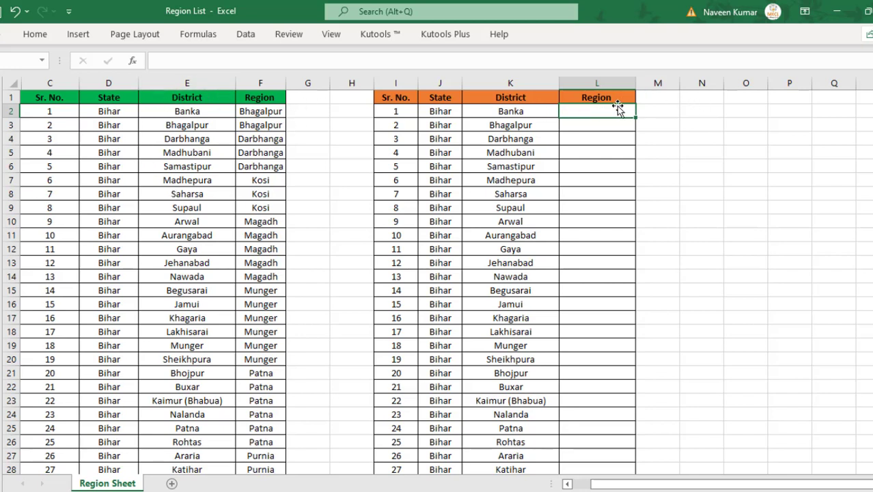
text(vl)
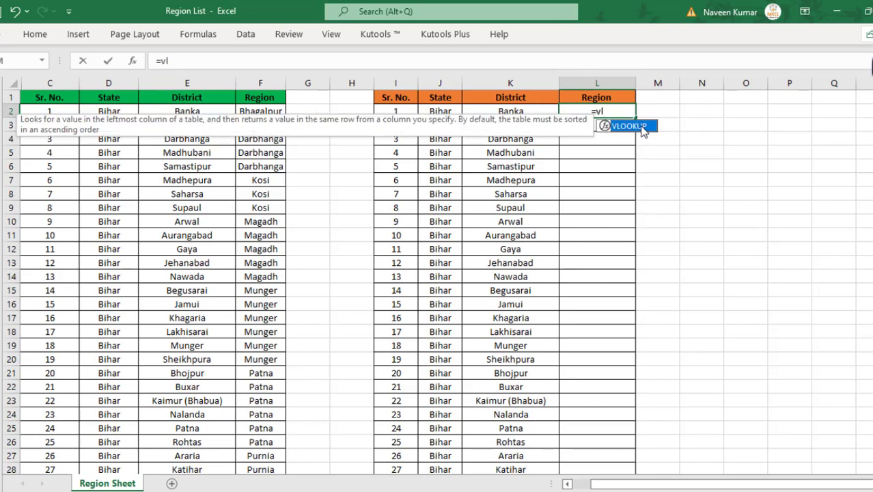
double_click(641, 128)
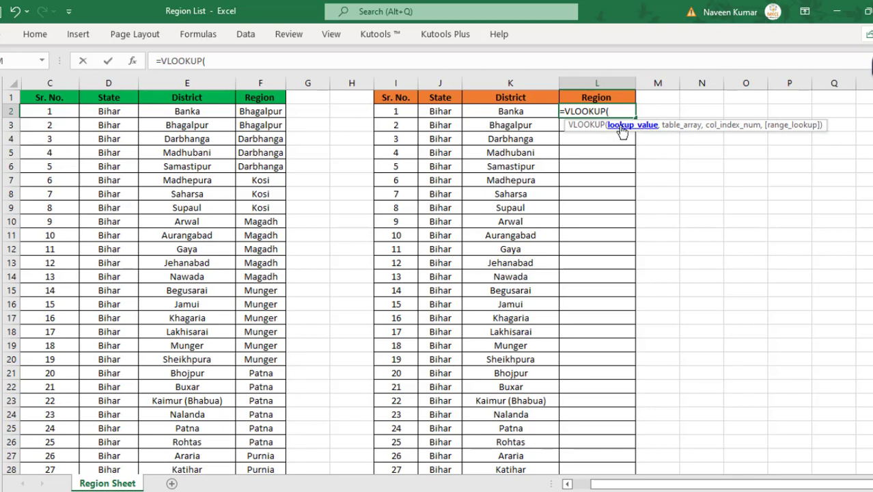
click(519, 112)
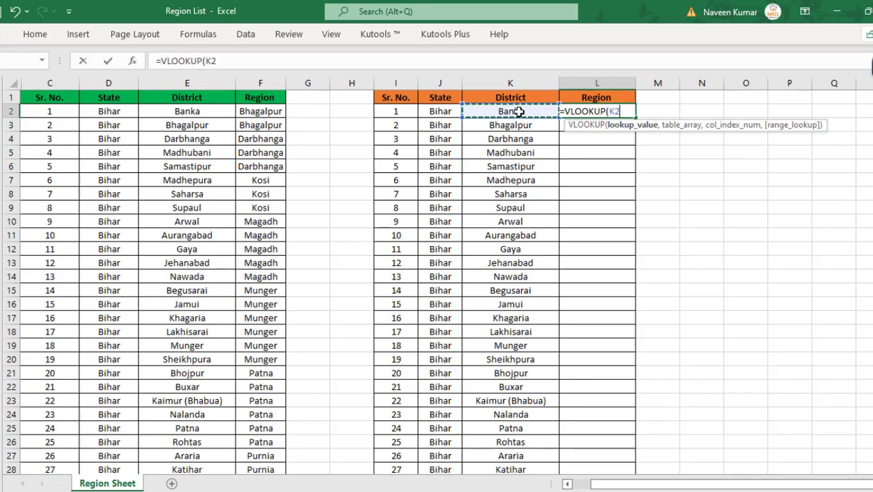
text(,)
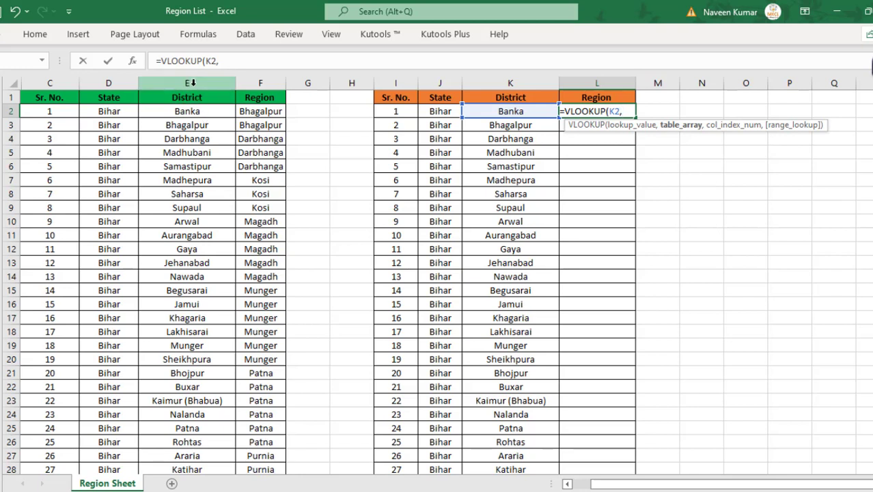
drag(187, 81, 260, 83)
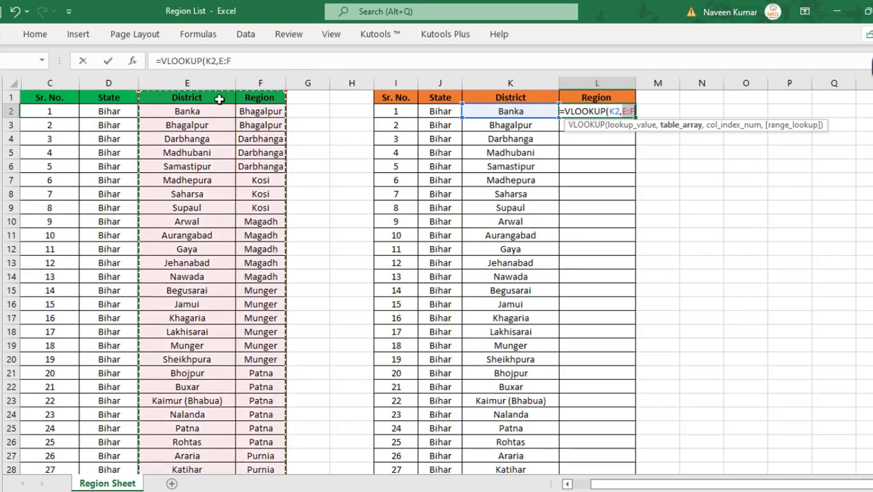
click(250, 61)
text(,)
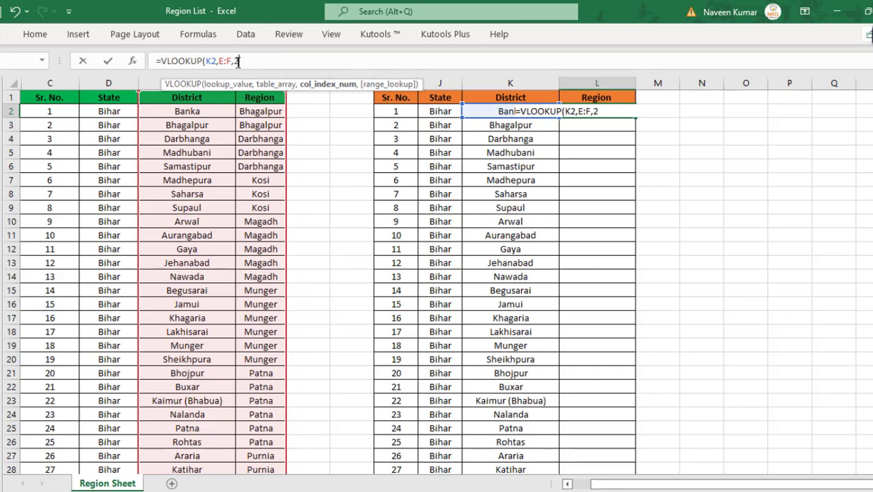
text(2,)
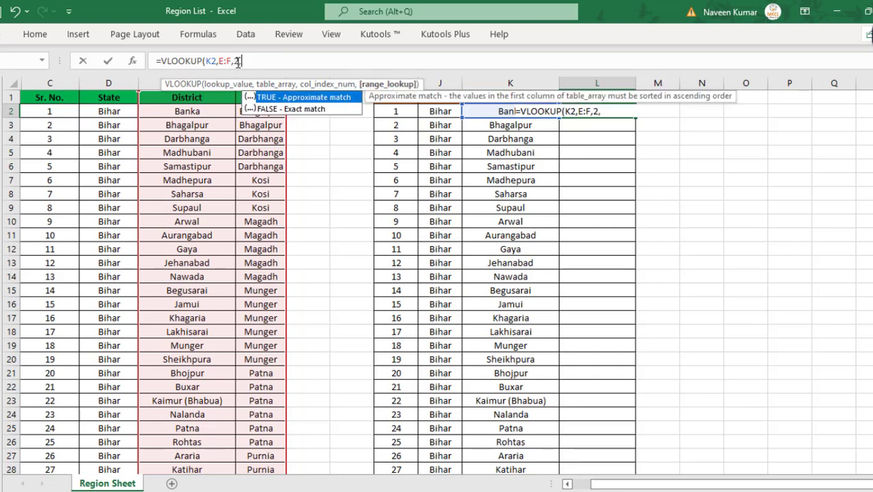
double_click(307, 110)
key(Return)
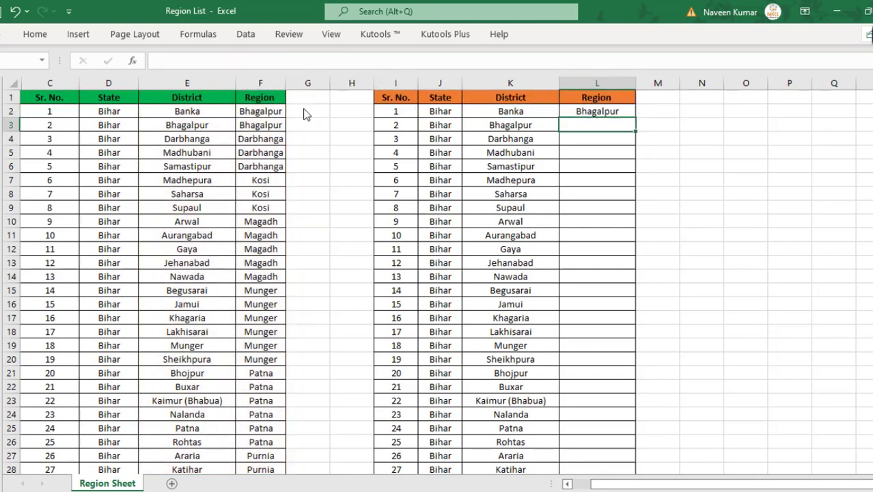
Fill the L2 formula down the orange table's Region column for every district.
click(610, 112)
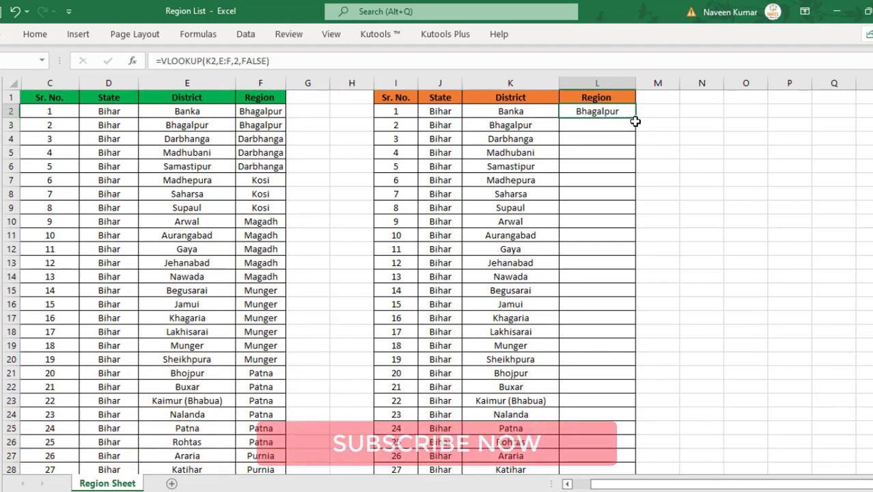
double_click(636, 118)
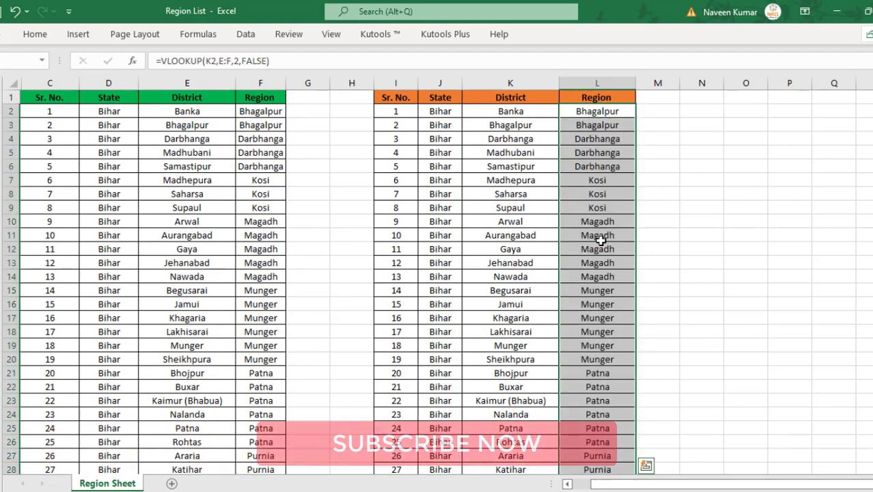
click(613, 275)
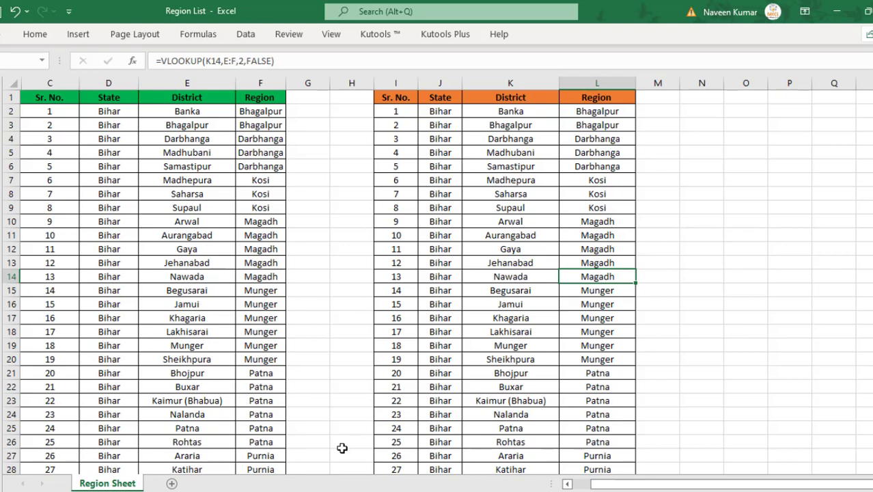
Switch to the MS-Excel Full Course workbook and open its HLOOKUP sheet.
click(269, 478)
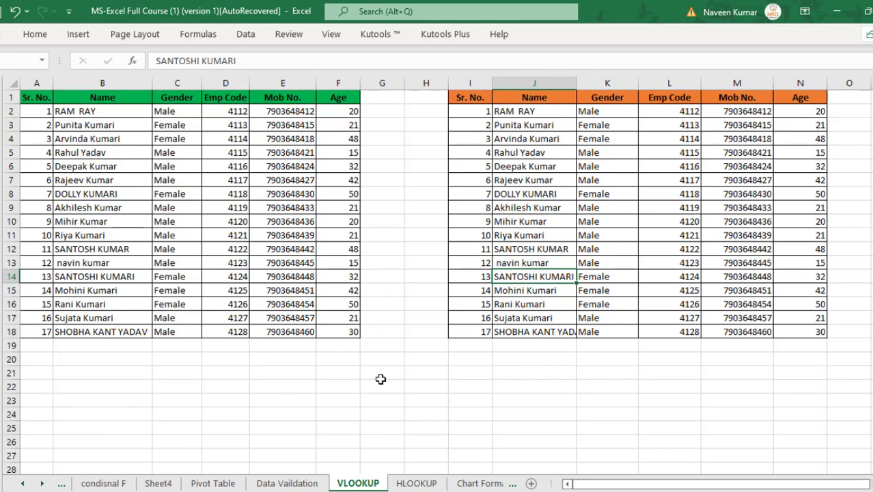
click(417, 483)
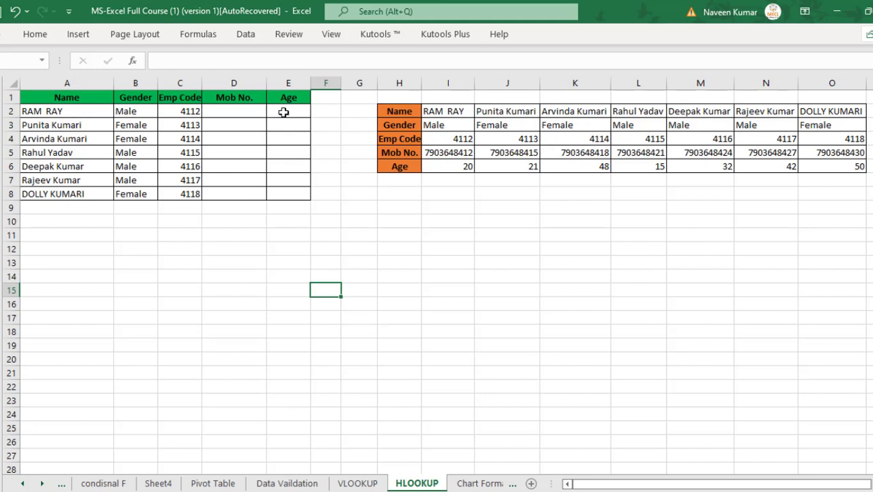
click(242, 114)
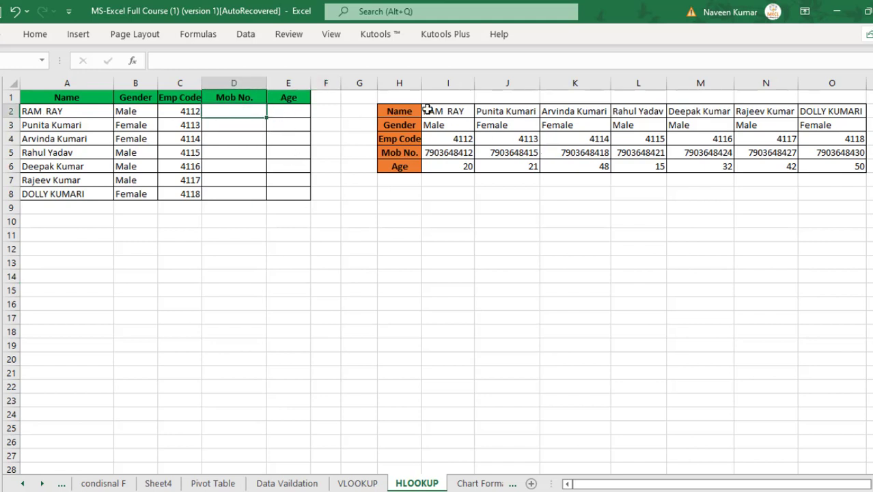
click(459, 113)
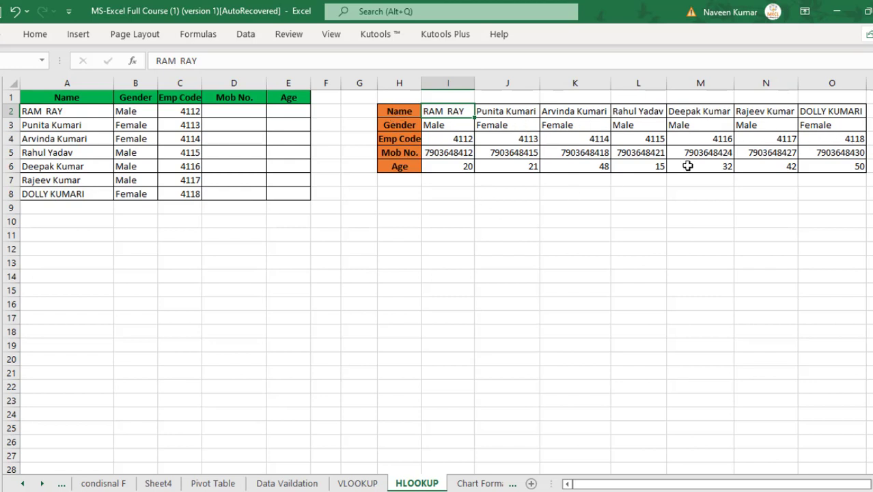
Enter =HLOOKUP(A2,I2:O6,4,FALSE) in D2 of the green table's Mob No. column.
click(242, 110)
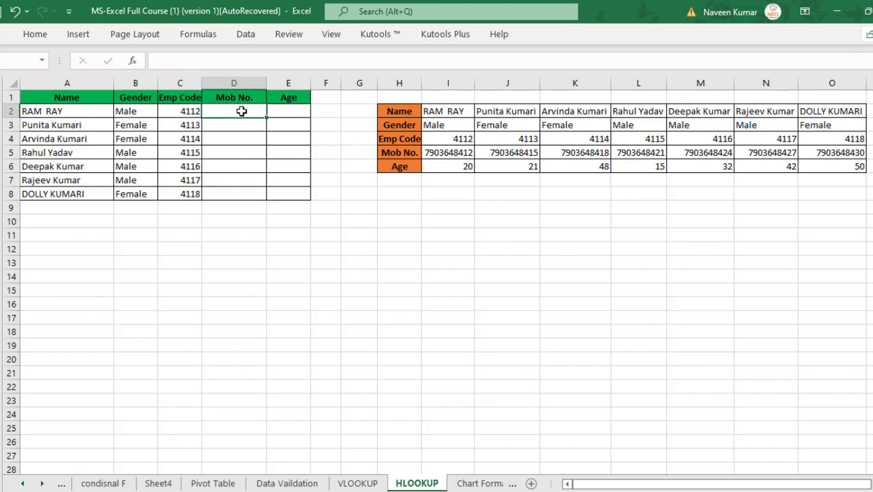
text(=hloo)
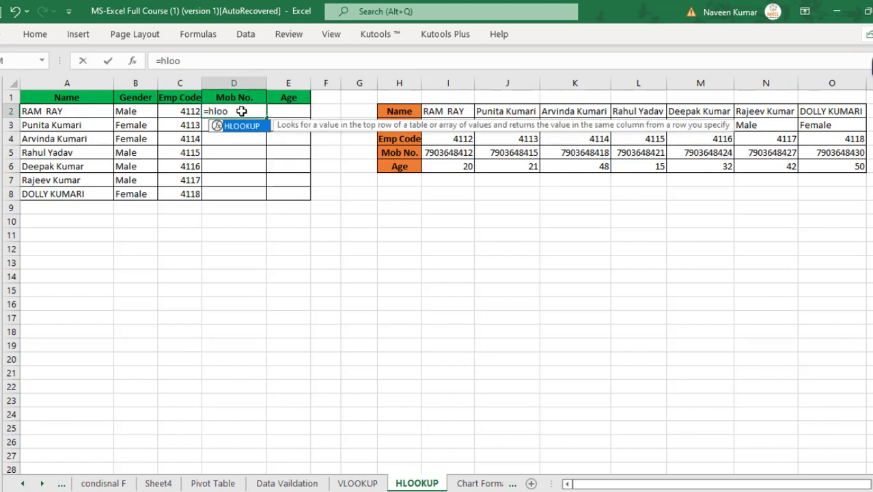
double_click(251, 127)
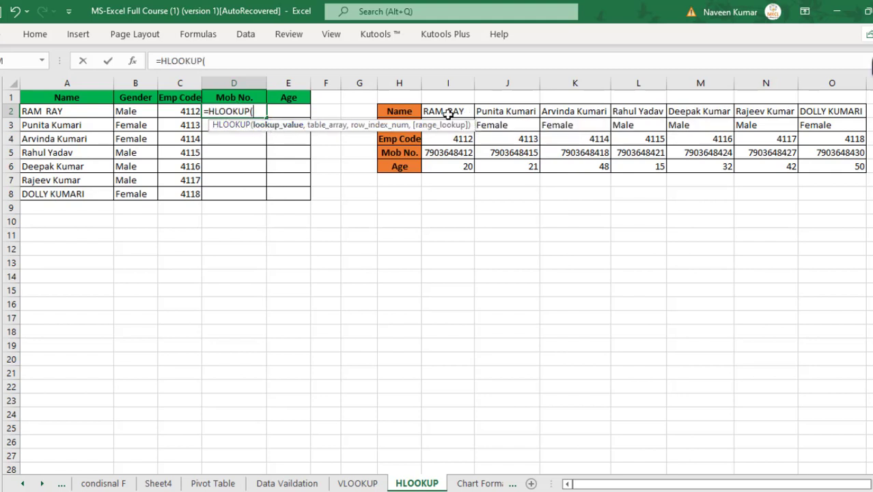
click(76, 110)
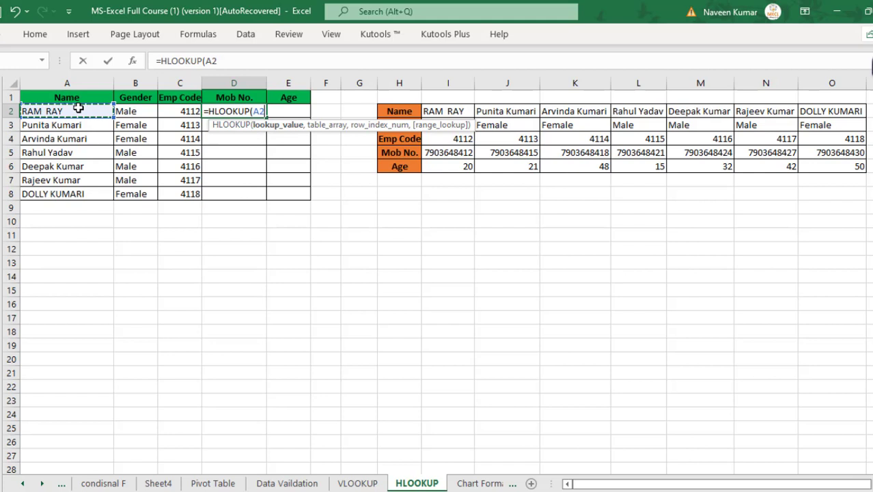
text(,)
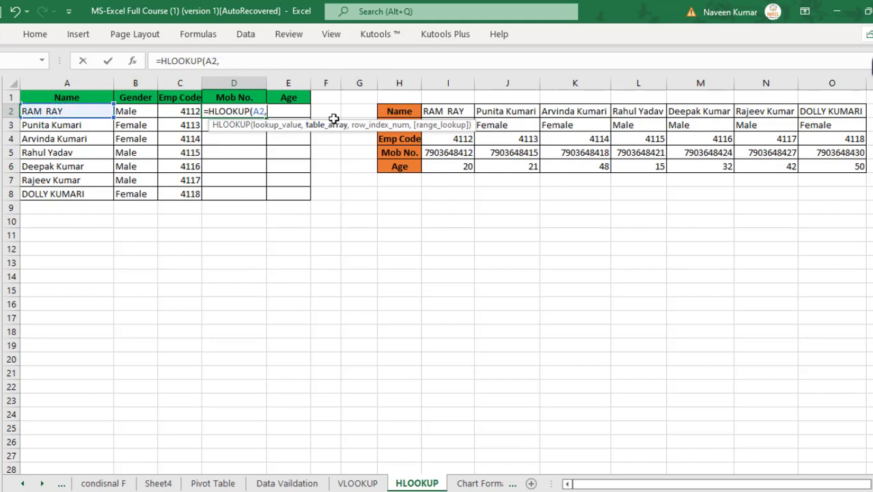
drag(444, 111, 857, 167)
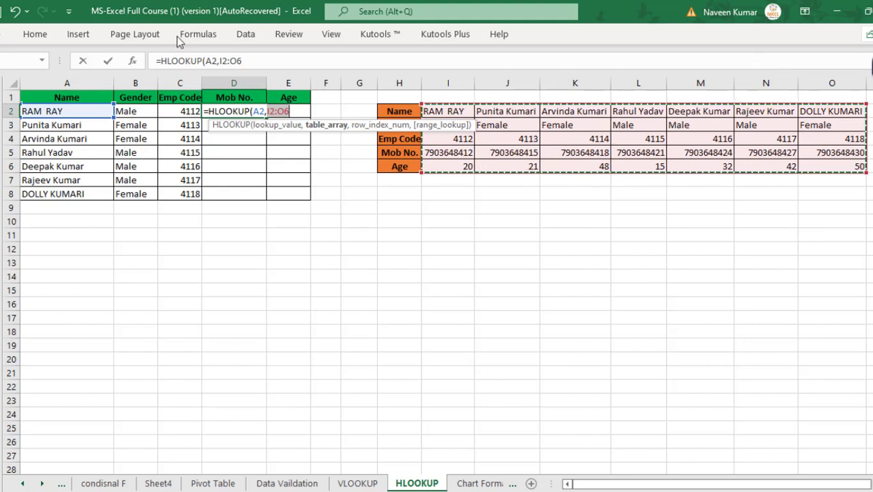
click(290, 60)
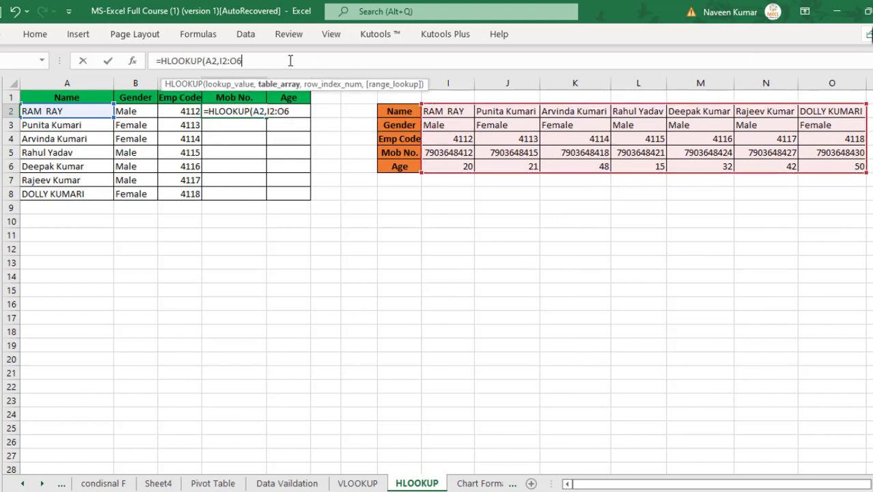
text(,4)
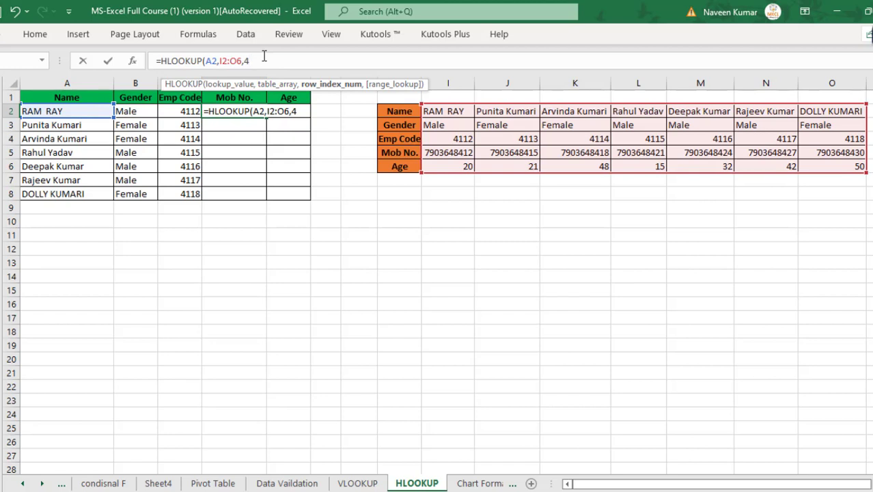
text(,)
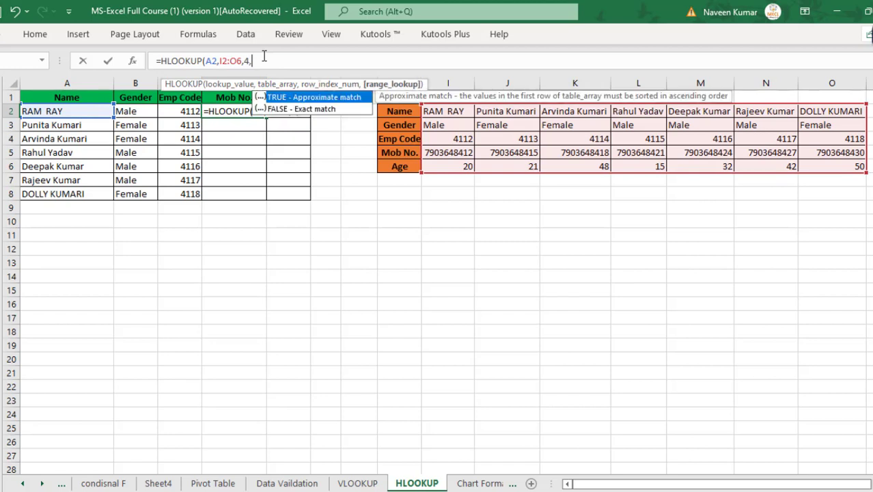
double_click(291, 109)
key(Return)
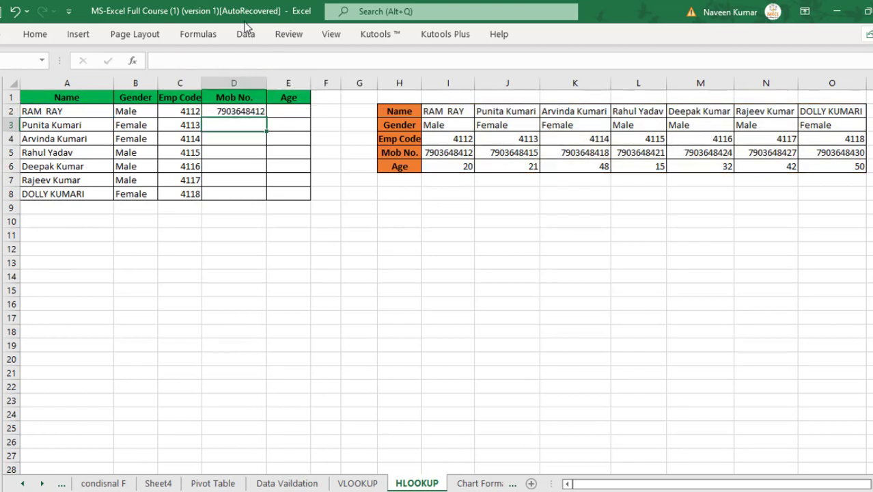
Fill the D2 formula down the Mob No. column to D8 and inspect the copied formula in D3.
click(258, 113)
double_click(266, 117)
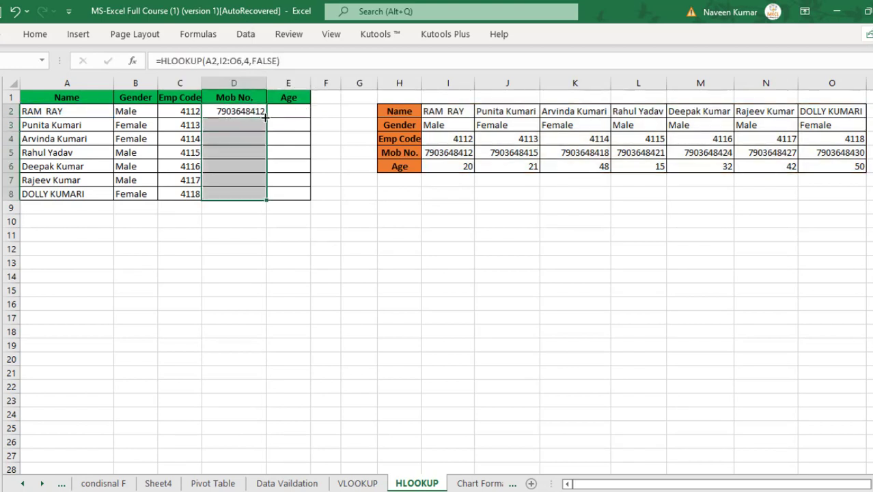
click(259, 164)
click(237, 125)
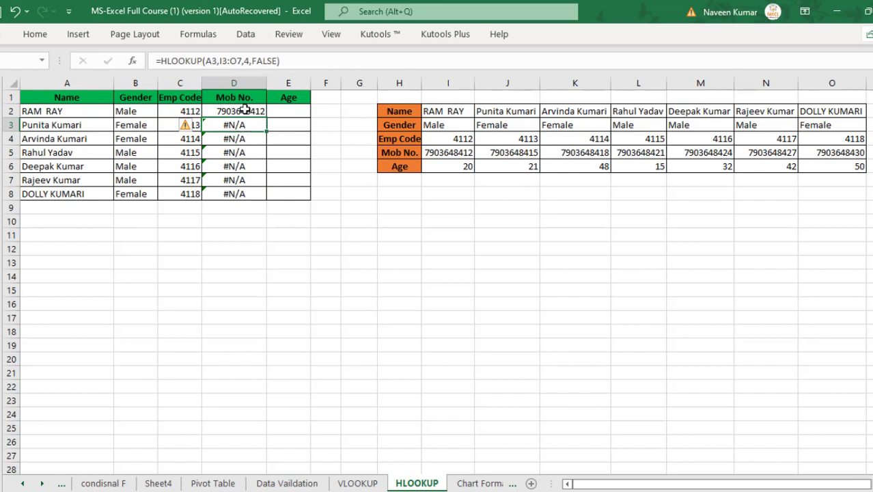
Change D2's formula to =HLOOKUP($A$2,$I$2:$O$6,4,FALSE) and refill it down the Mob No. column to D8.
click(245, 111)
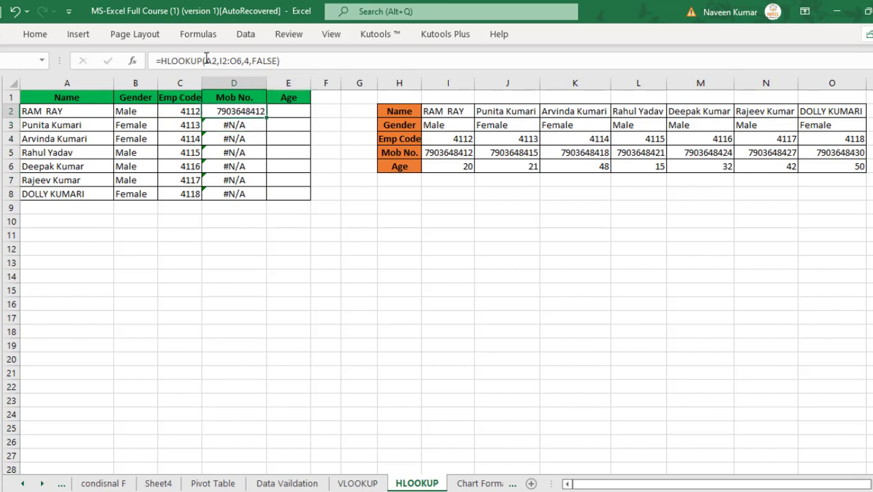
click(208, 60)
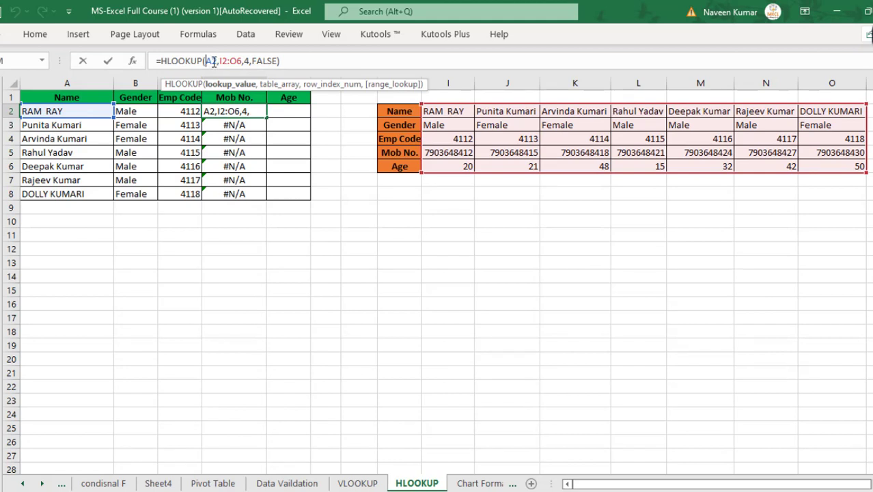
text($A)
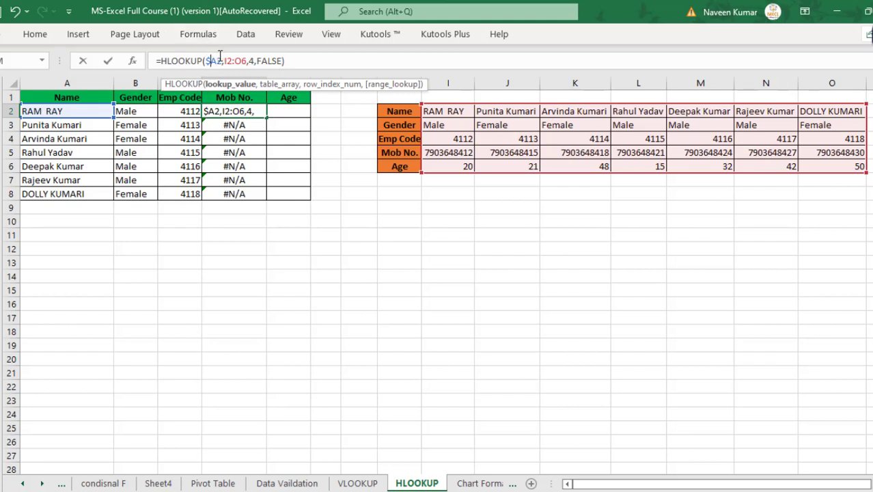
text($)
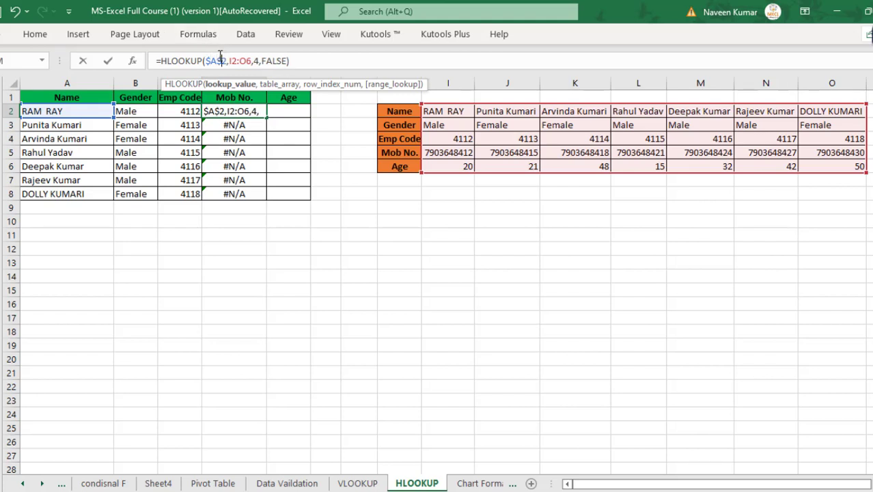
click(231, 59)
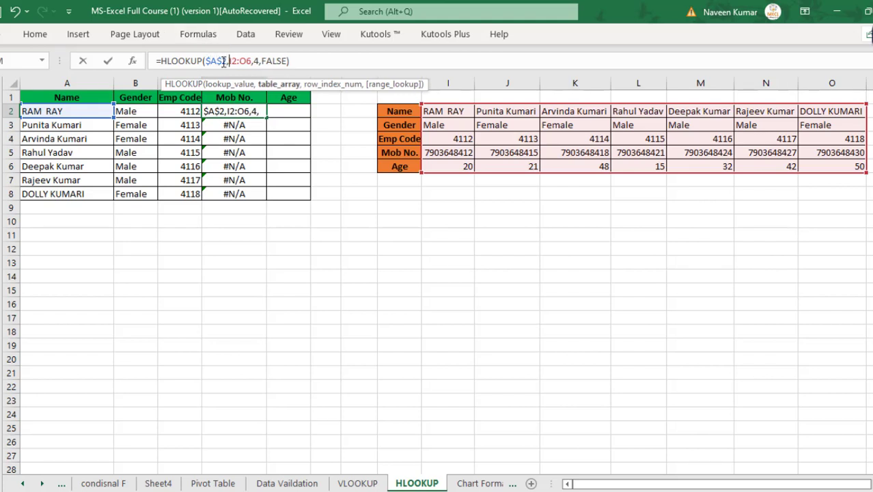
text($)
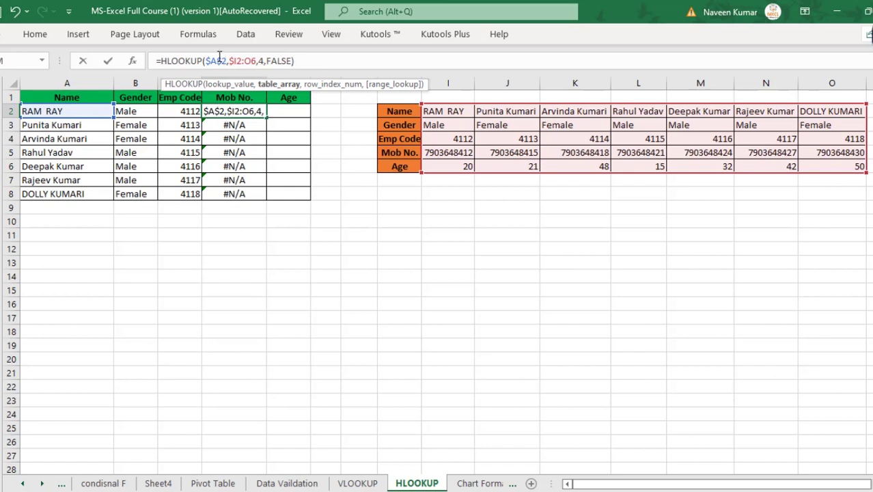
key(F4)
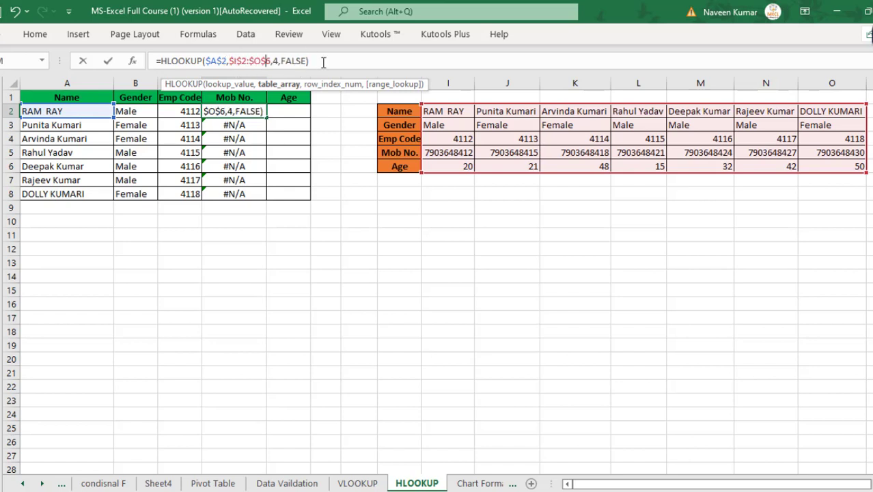
click(325, 60)
key(Return)
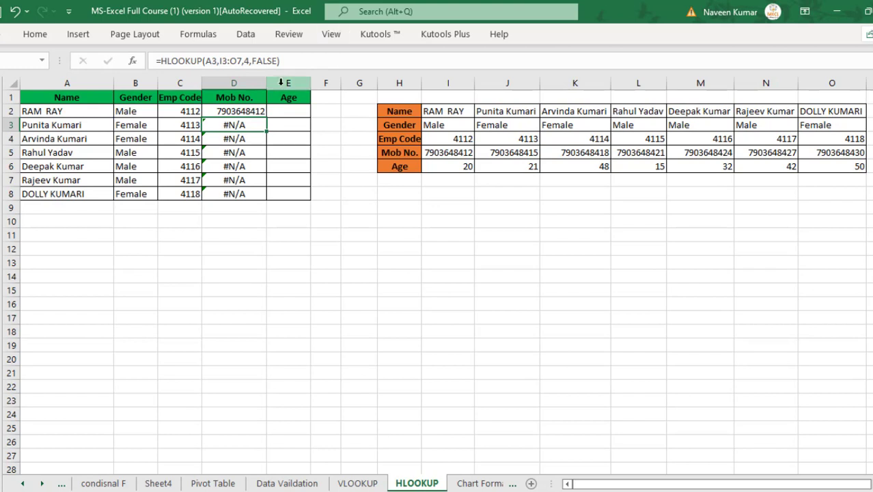
click(260, 112)
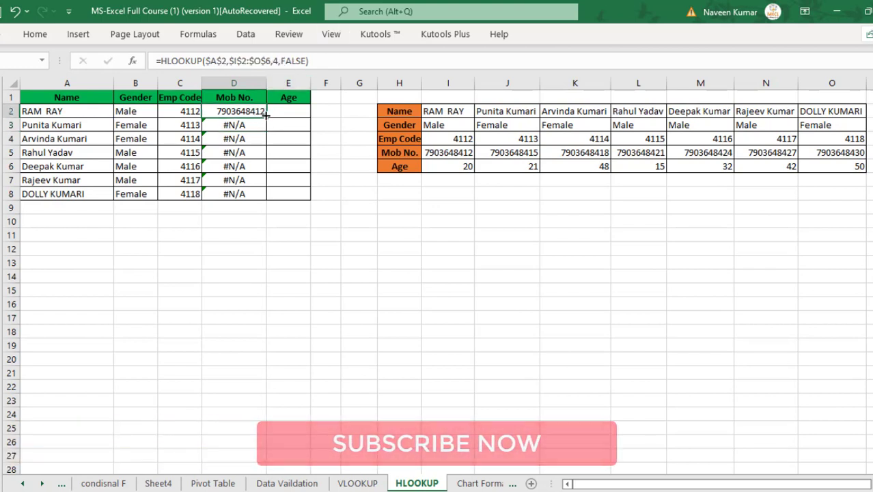
double_click(265, 117)
Enter =HLOOKUP(C2,$I$4:$O$6,3,FALSE) in E2 of the green table's Age column.
click(294, 111)
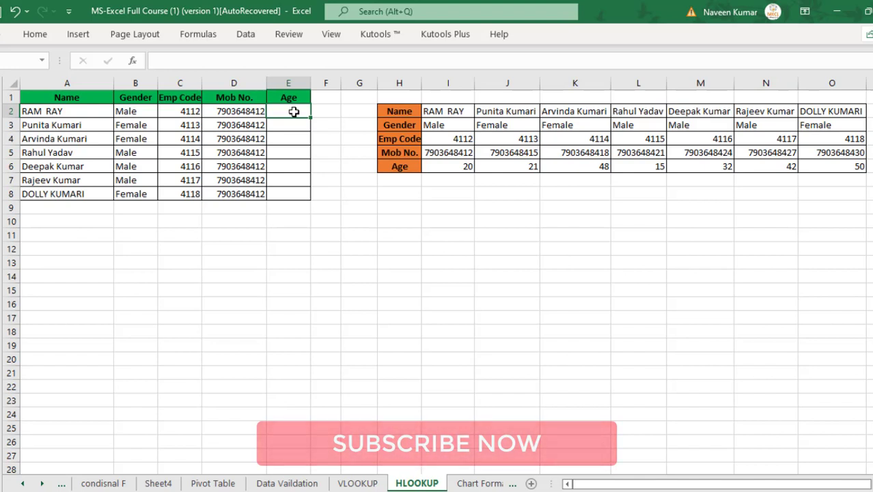
text(=)
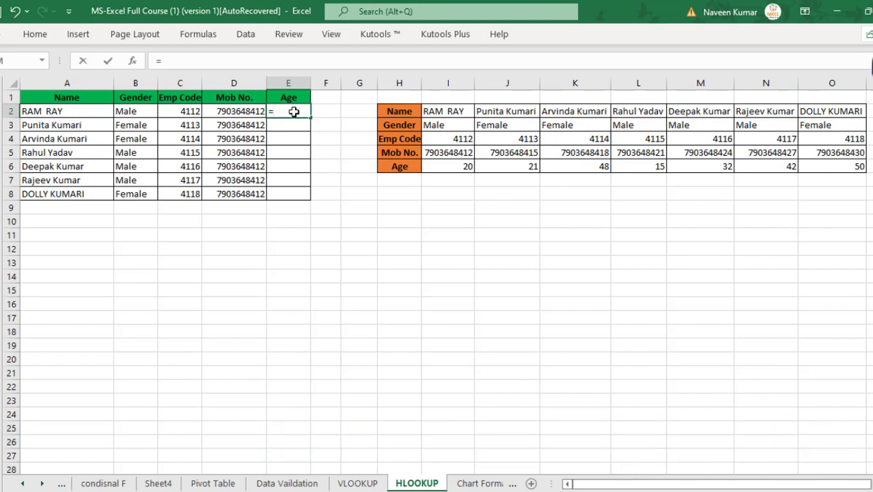
text(hl)
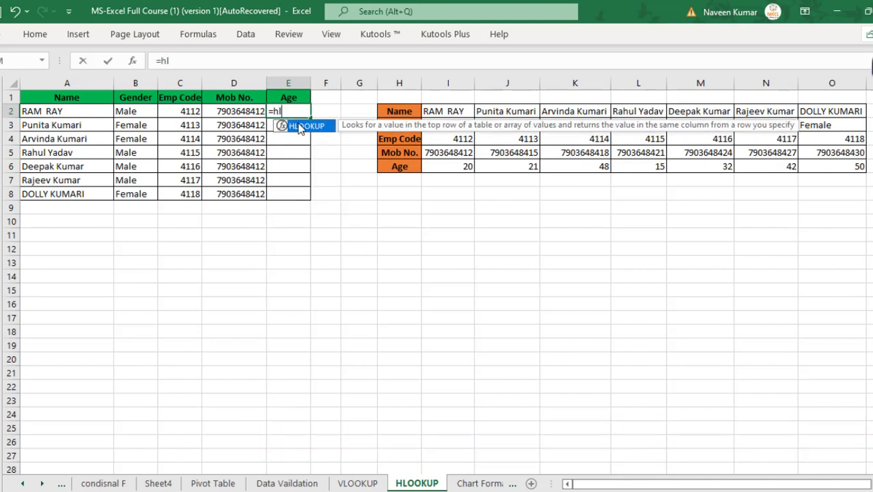
double_click(302, 126)
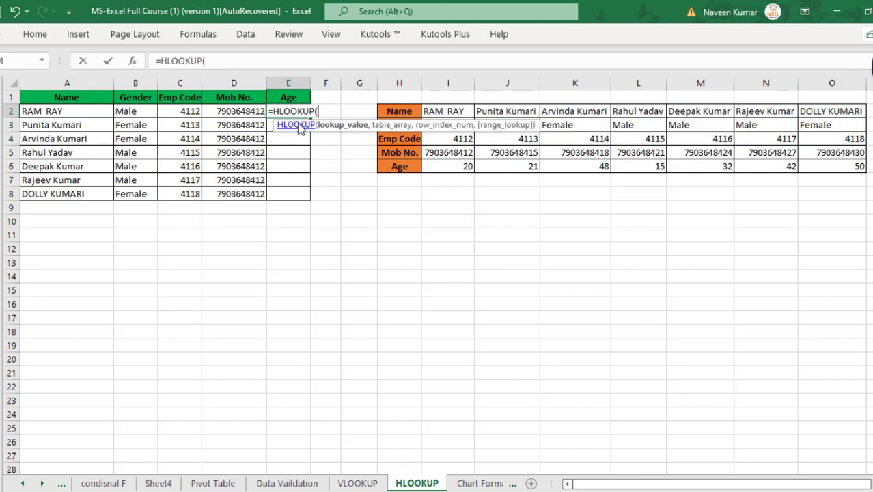
click(235, 60)
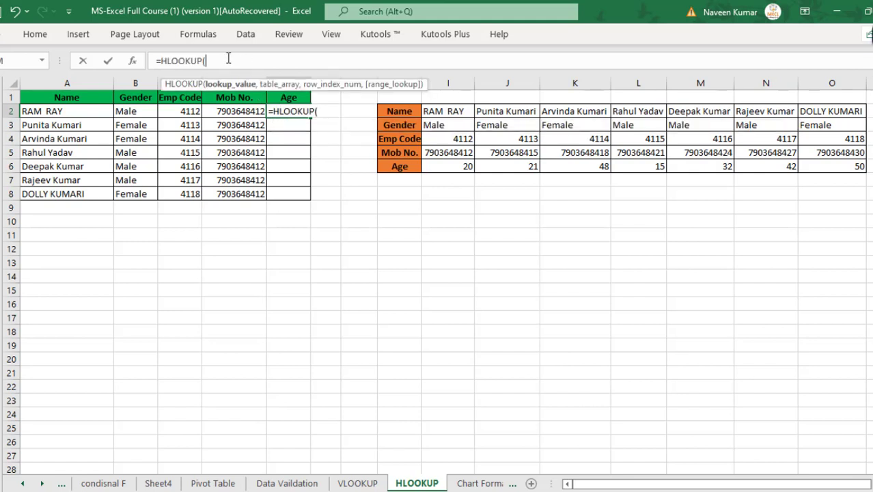
click(186, 111)
text(,)
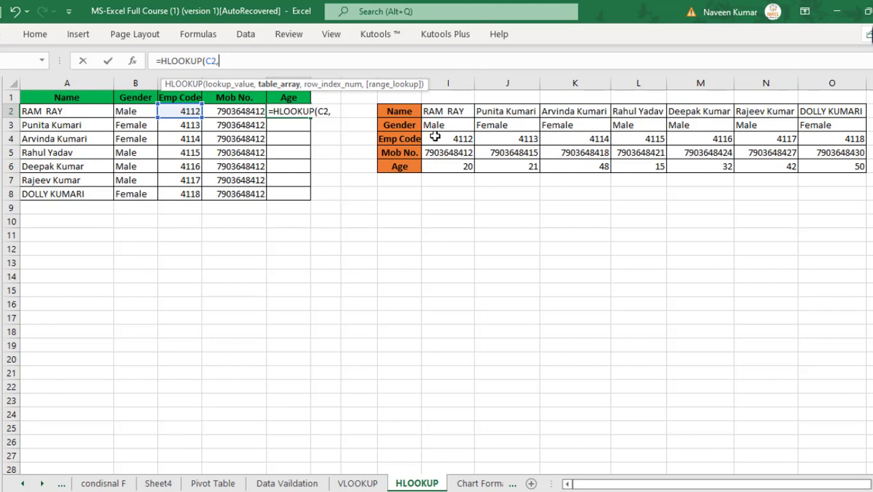
drag(433, 138, 823, 169)
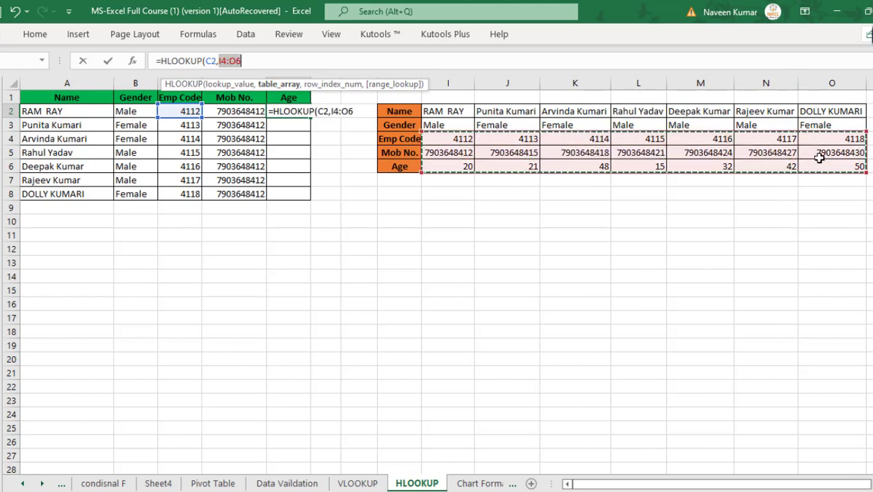
click(262, 53)
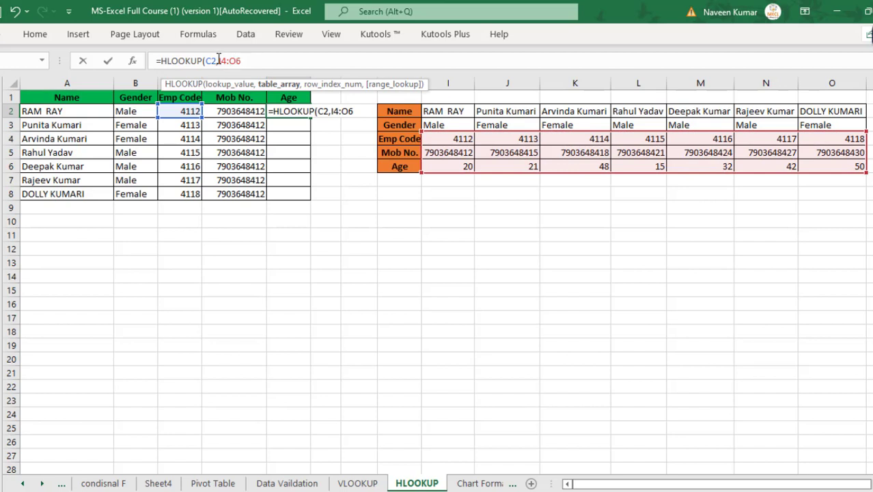
key(F4)
text(,3)
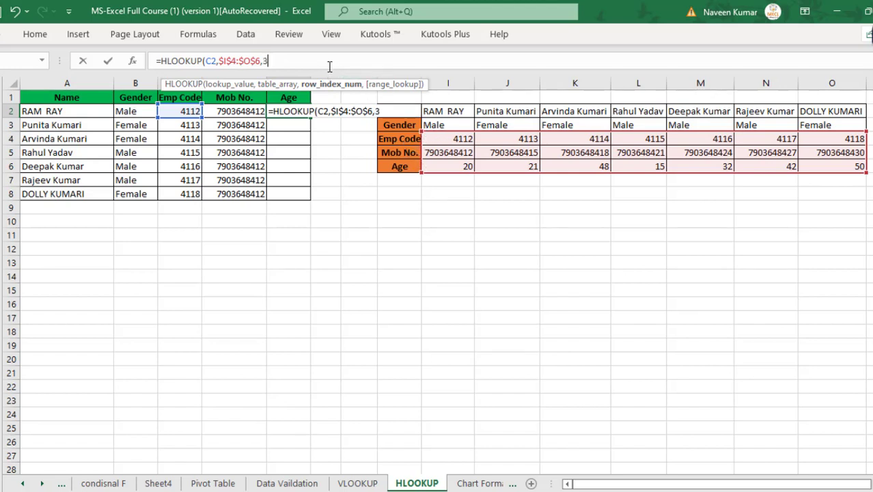
text(,)
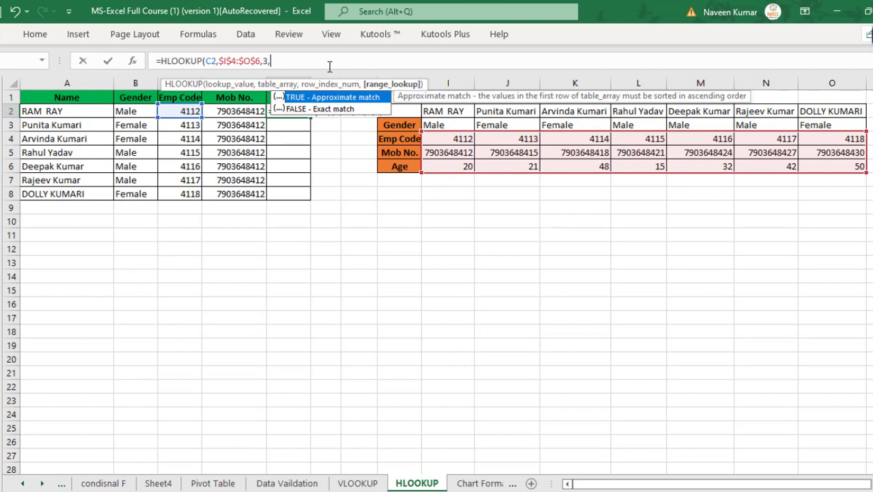
double_click(349, 108)
key(Return)
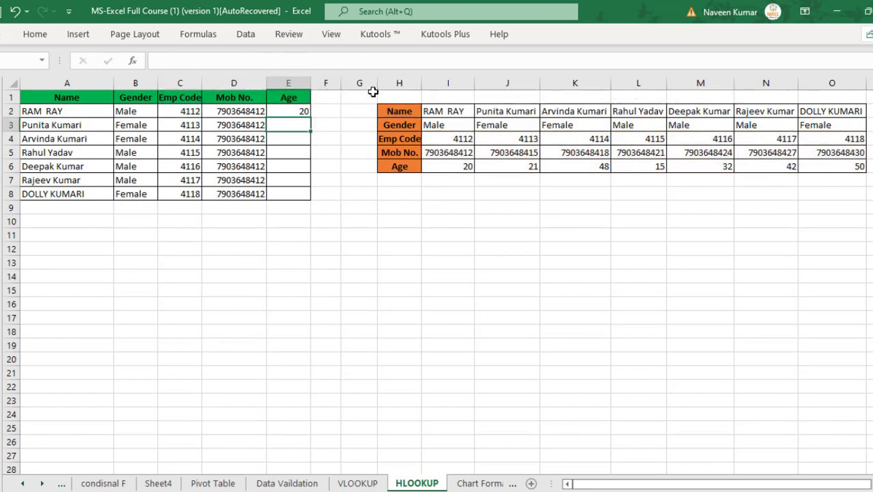
Fill the E2 formula down the Age column to E8 and deselect the range.
click(302, 111)
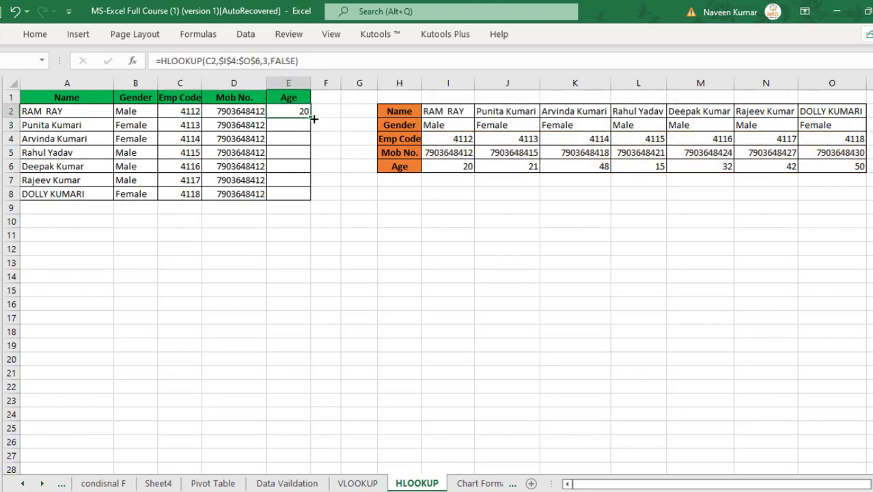
double_click(312, 119)
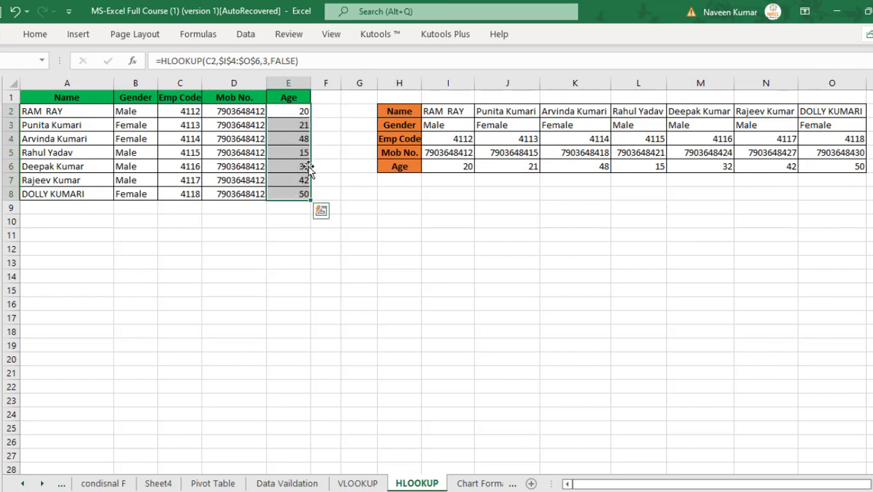
click(372, 205)
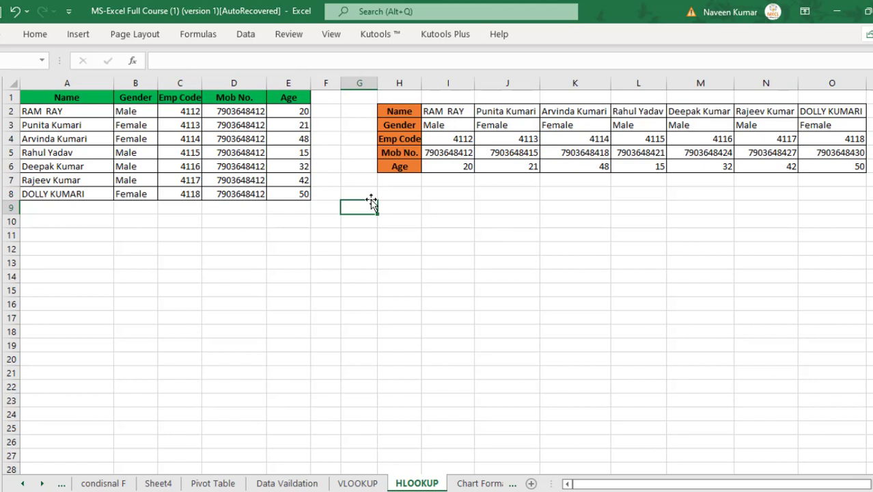